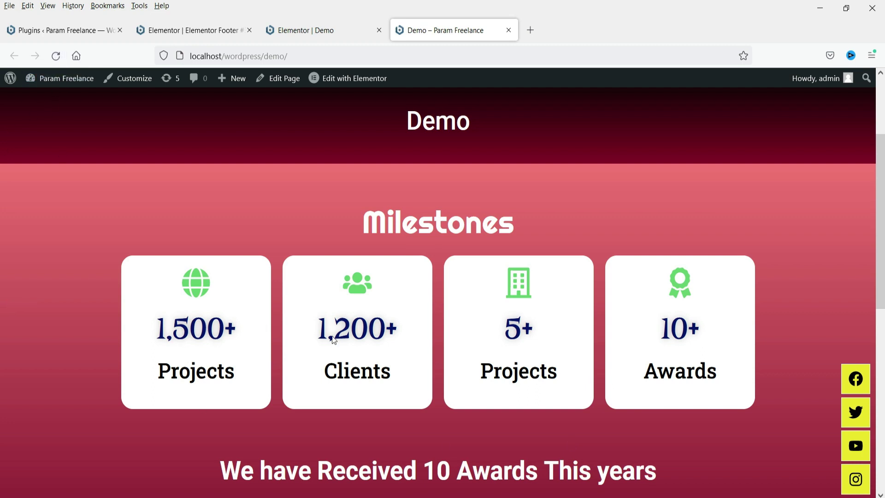
- Reload the live Demo page to replay the Milestones counters and select the number 10
{"action": "key", "text": "F5"}
{"action": "scroll", "coordinate": [209, 340], "scroll_direction": "down", "scroll_amount": 4}
{"action": "double_click", "coordinate": [438, 279]}
{"action": "double_click", "coordinate": [442, 279]}
{"action": "left_click", "coordinate": [472, 288]}
- Highlight parts of the awards heading, then reload to replay the counters again
{"action": "left_click_drag", "start_coordinate": [457, 279], "coordinate": [220, 279]}
{"action": "left_click", "coordinate": [512, 328]}
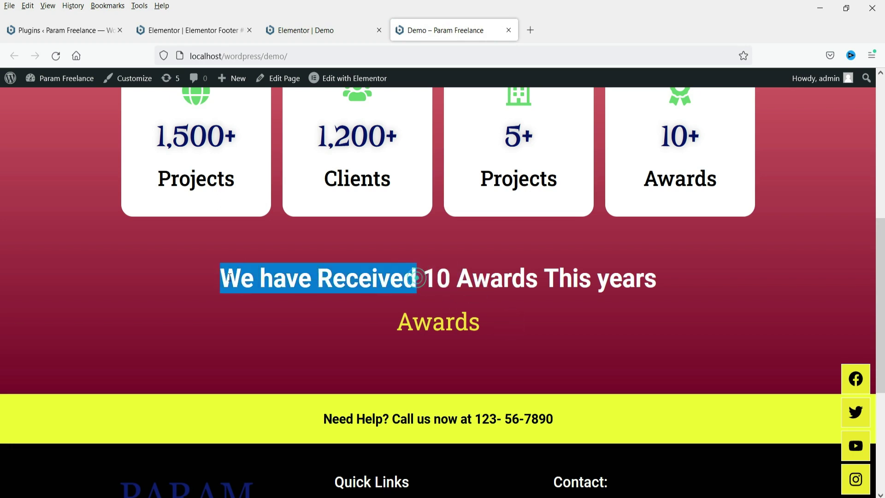
{"action": "left_click", "coordinate": [626, 321]}
{"action": "left_click_drag", "start_coordinate": [457, 278], "coordinate": [662, 284]}
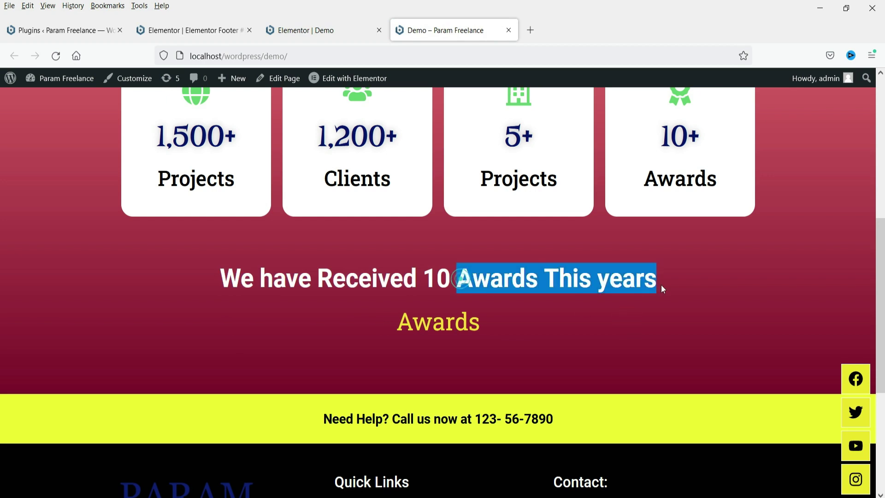
{"action": "left_click", "coordinate": [702, 312]}
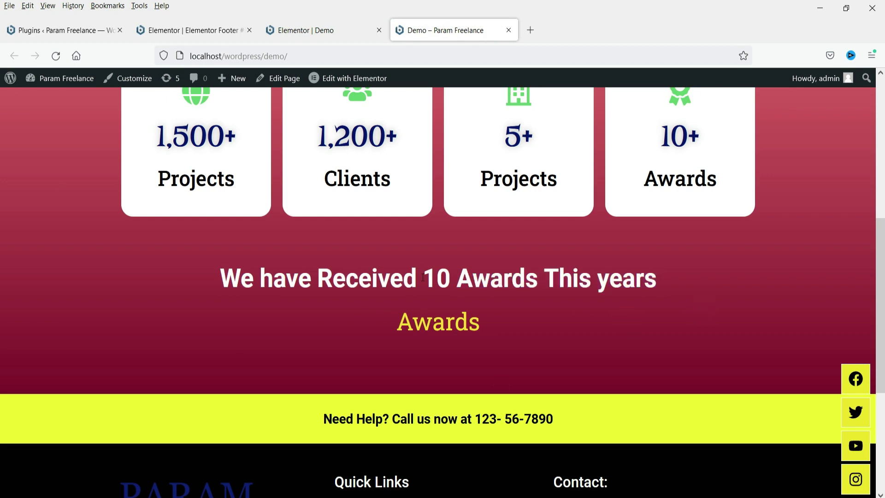
{"action": "left_click", "coordinate": [59, 59]}
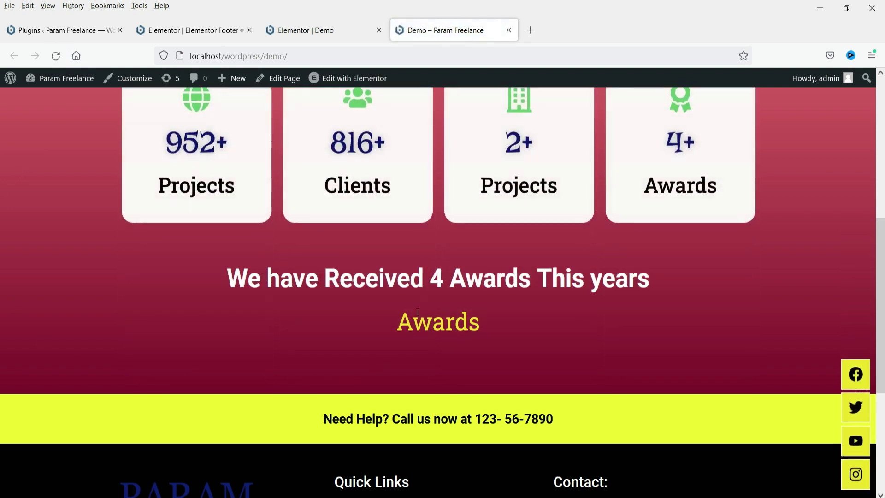
{"action": "scroll", "coordinate": [700, 332], "scroll_direction": "up", "scroll_amount": 3}
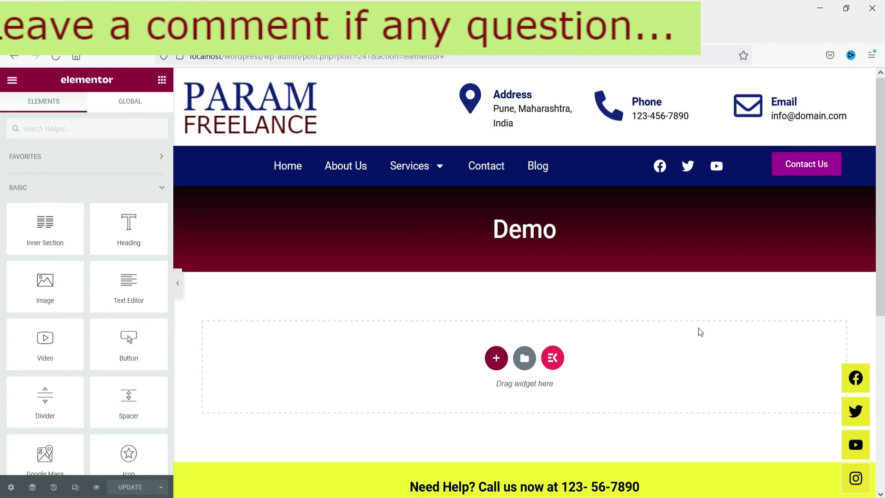
- Add a single-column section below the banner with 60 px top and bottom padding
{"action": "left_click", "coordinate": [497, 360]}
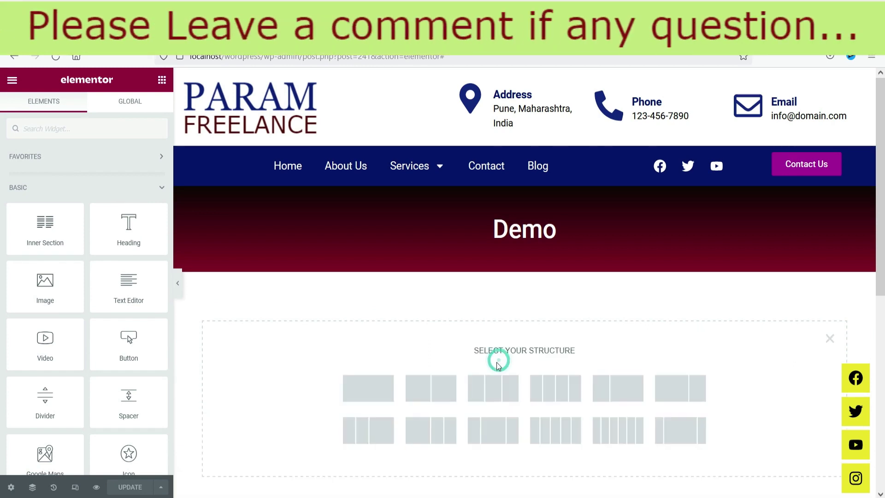
{"action": "left_click", "coordinate": [365, 388]}
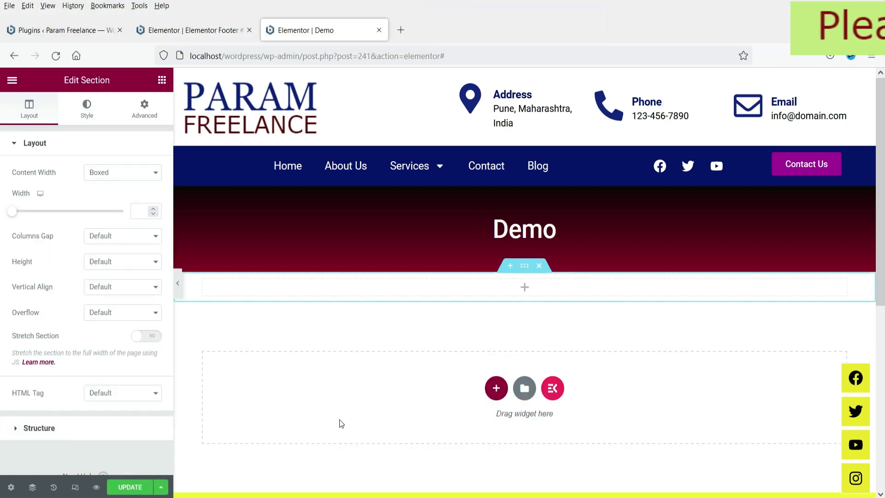
{"action": "left_click", "coordinate": [142, 111]}
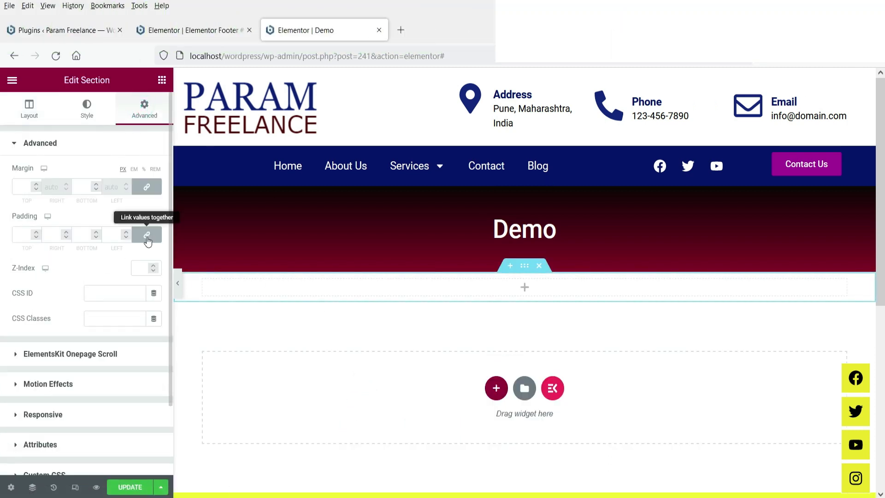
{"action": "type", "text": "60"}
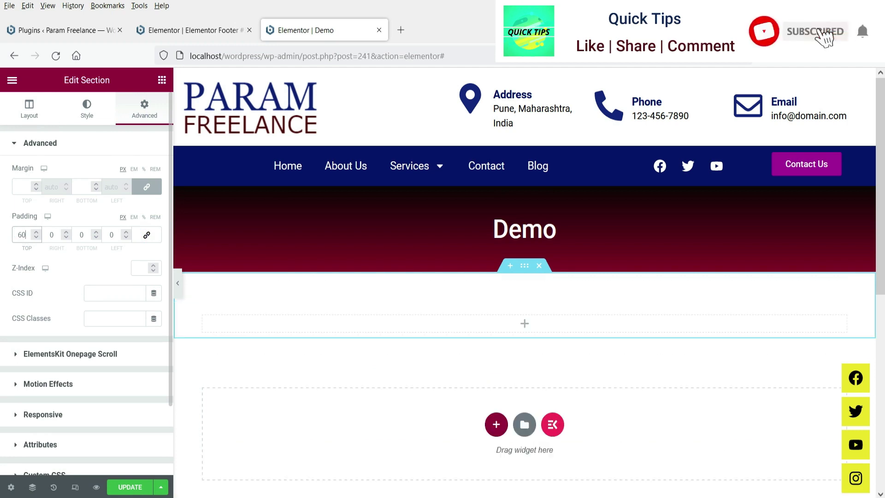
{"action": "double_click", "coordinate": [84, 236]}
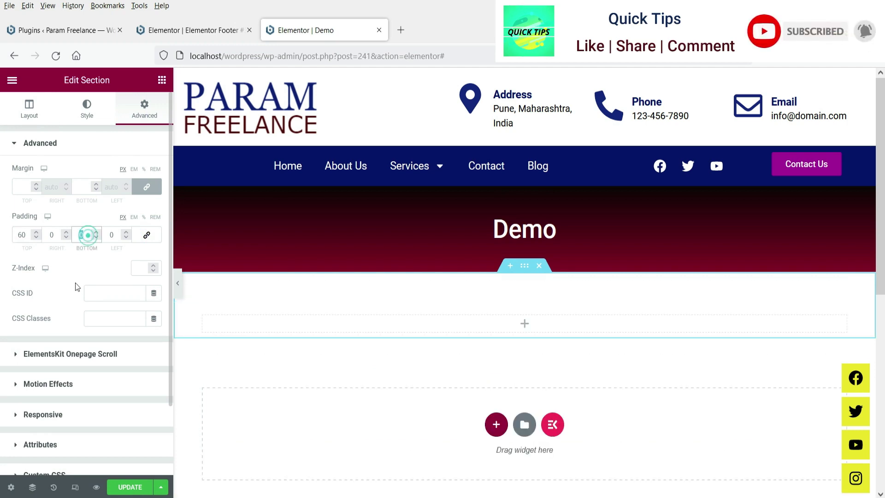
{"action": "type", "text": "60"}
{"action": "left_click", "coordinate": [162, 79]}
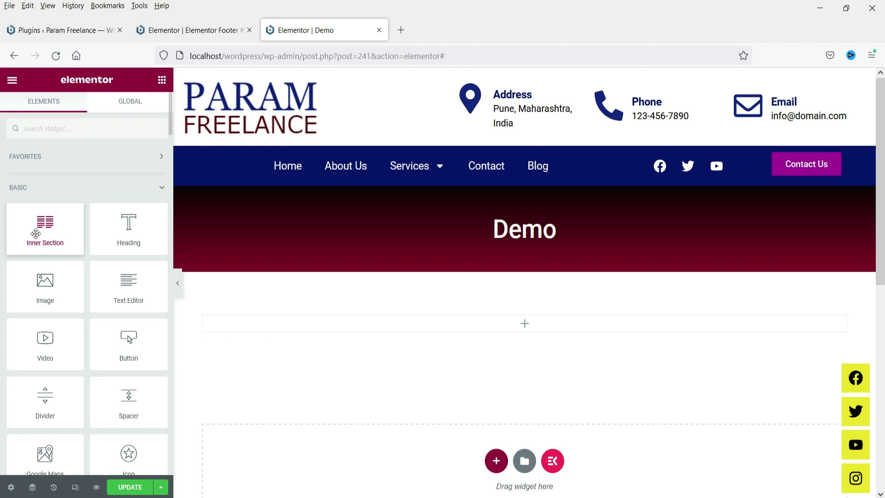
- Add a two-column inner section and place an Icon widget in its left column
{"action": "left_click_drag", "start_coordinate": [40, 225], "coordinate": [367, 334]}
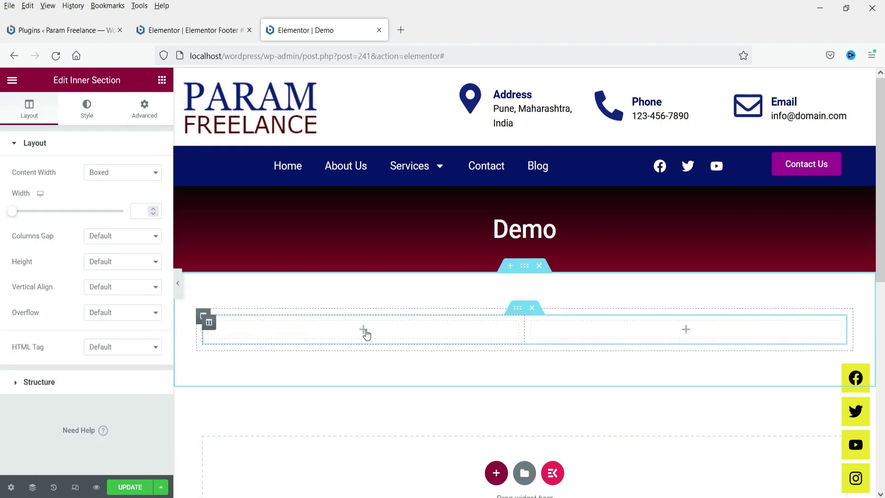
{"action": "left_click", "coordinate": [364, 330]}
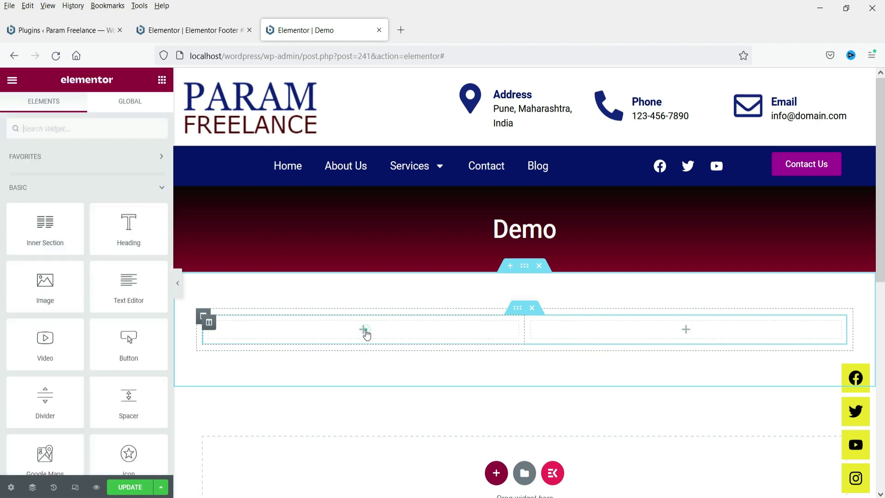
{"action": "left_click", "coordinate": [48, 129]}
{"action": "type", "text": "icon"}
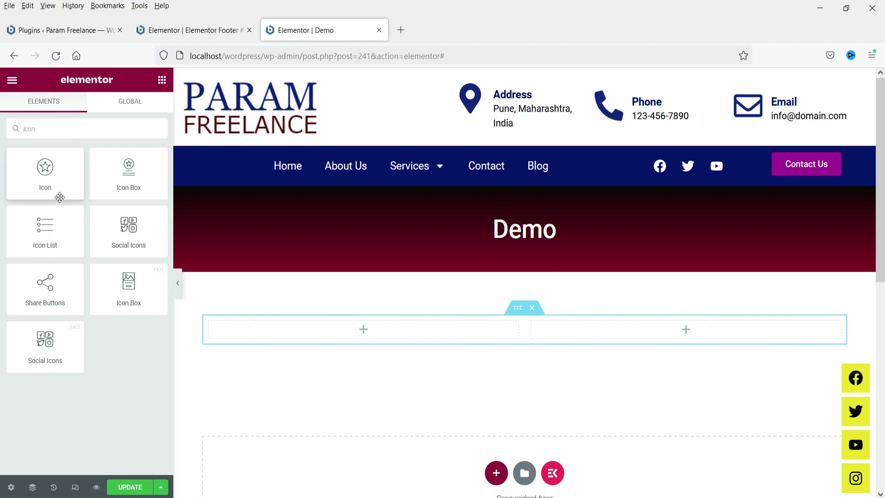
{"action": "left_click_drag", "start_coordinate": [46, 168], "coordinate": [323, 329]}
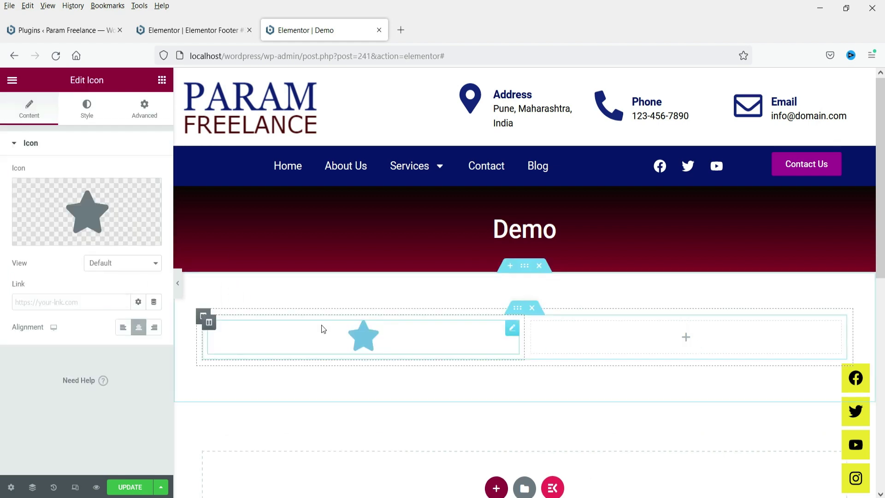
- Replace the default star with the Globe icon from the Icon Library
{"action": "left_click", "coordinate": [89, 206]}
{"action": "left_click", "coordinate": [478, 129]}
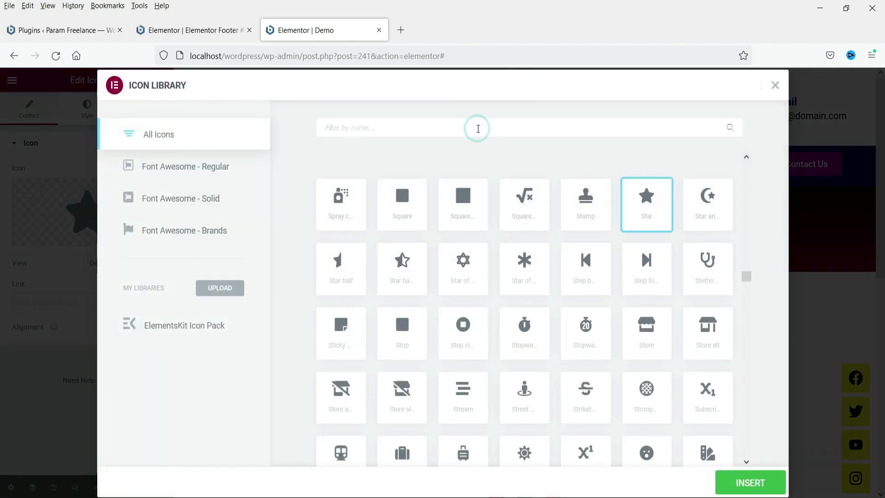
{"action": "type", "text": "glob"}
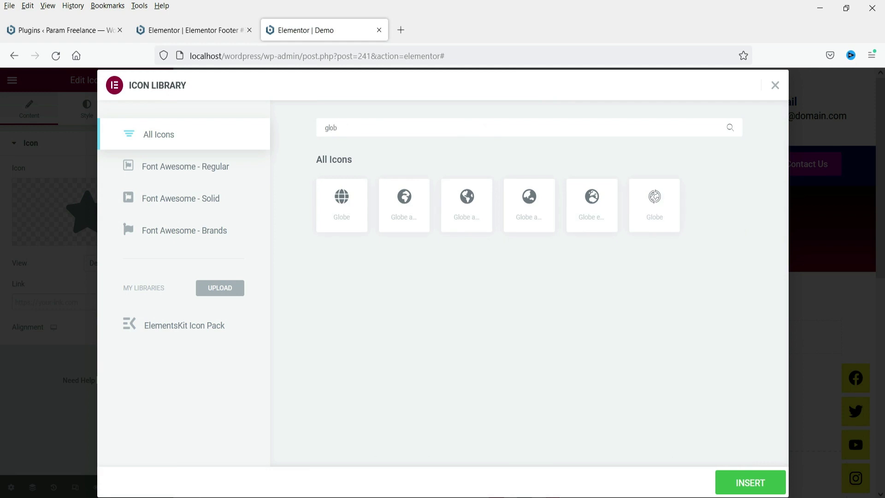
{"action": "left_click", "coordinate": [353, 209]}
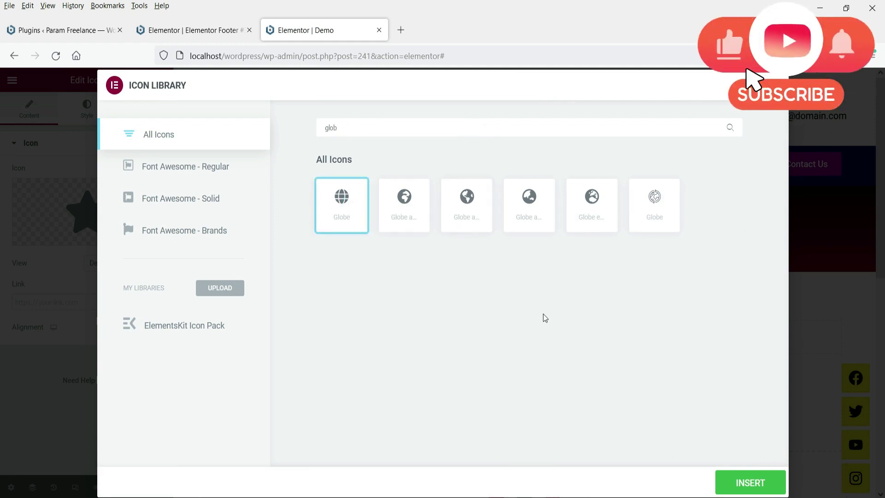
{"action": "left_click", "coordinate": [763, 490]}
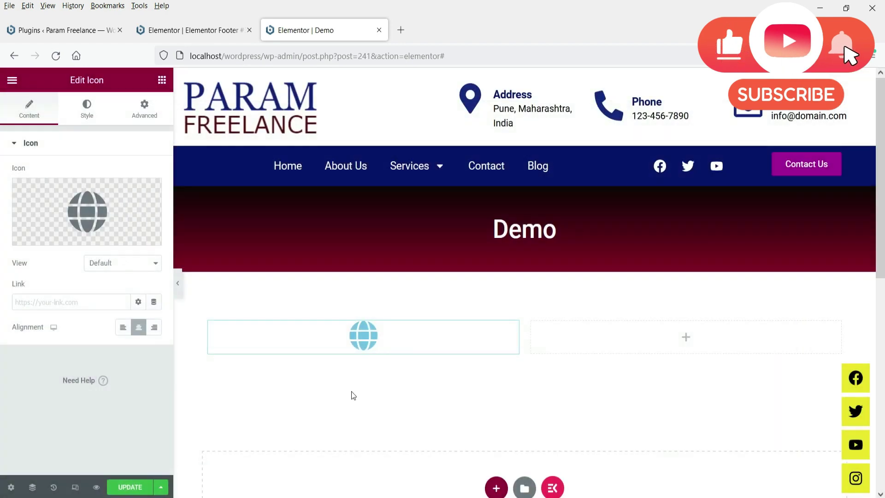
{"action": "left_click", "coordinate": [162, 81]}
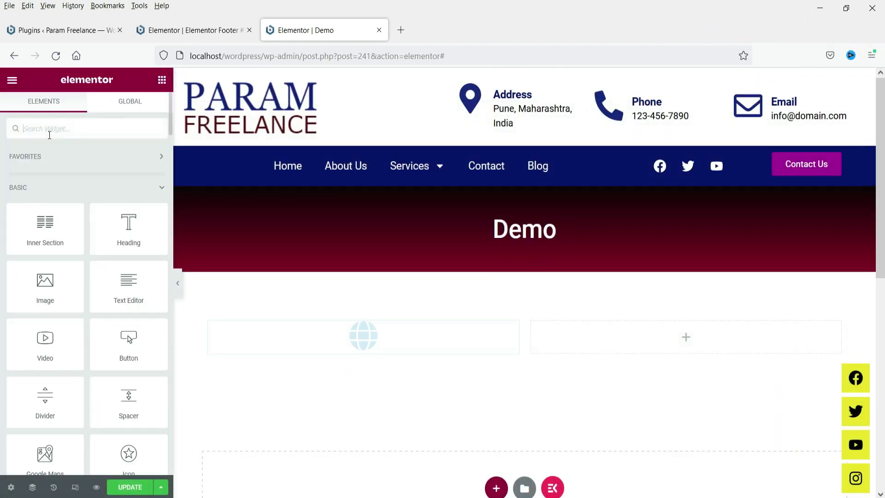
- Place a Counter widget, found by searching 'coun', directly under the globe icon
{"action": "type", "text": "count"}
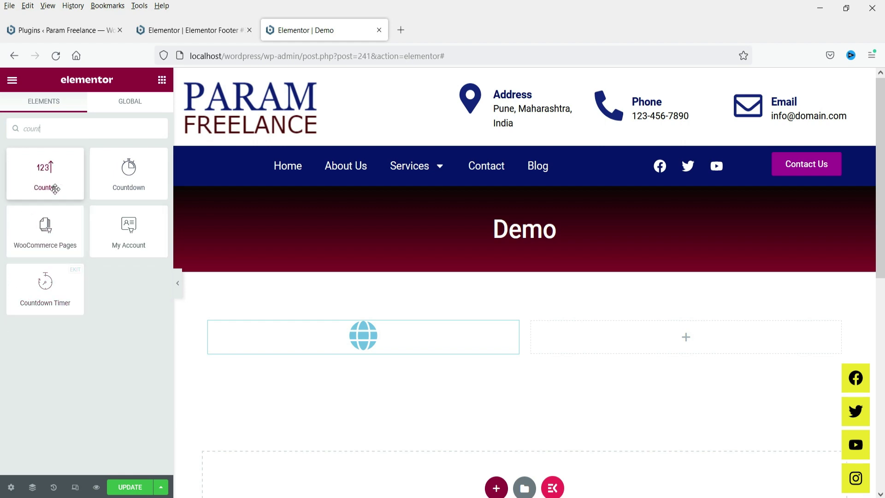
{"action": "left_click_drag", "start_coordinate": [55, 188], "coordinate": [384, 348]}
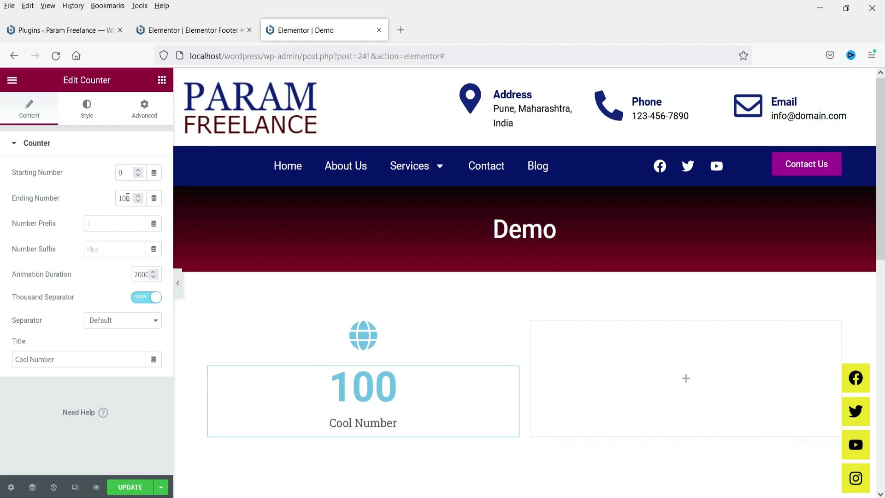
- Set the counter to run from 500 to 1500
{"action": "double_click", "coordinate": [124, 173]}
{"action": "double_click", "coordinate": [122, 198]}
{"action": "type", "text": "1500"}
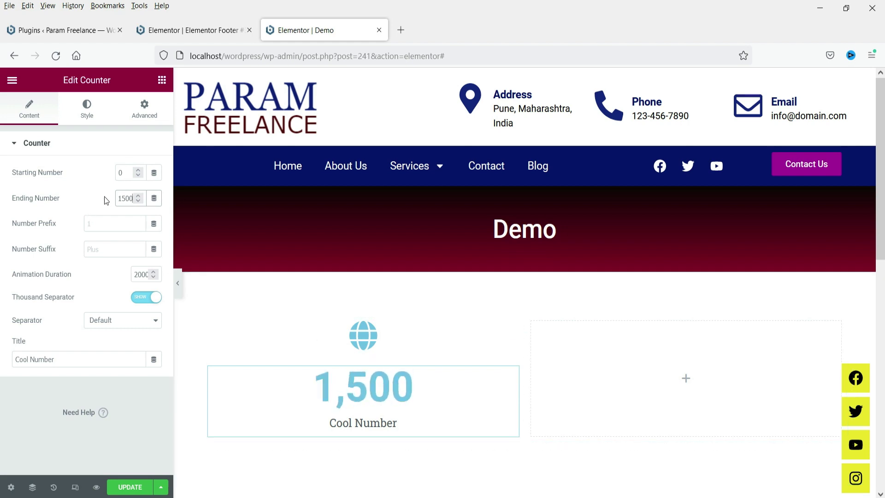
{"action": "double_click", "coordinate": [125, 171]}
{"action": "type", "text": "50"}
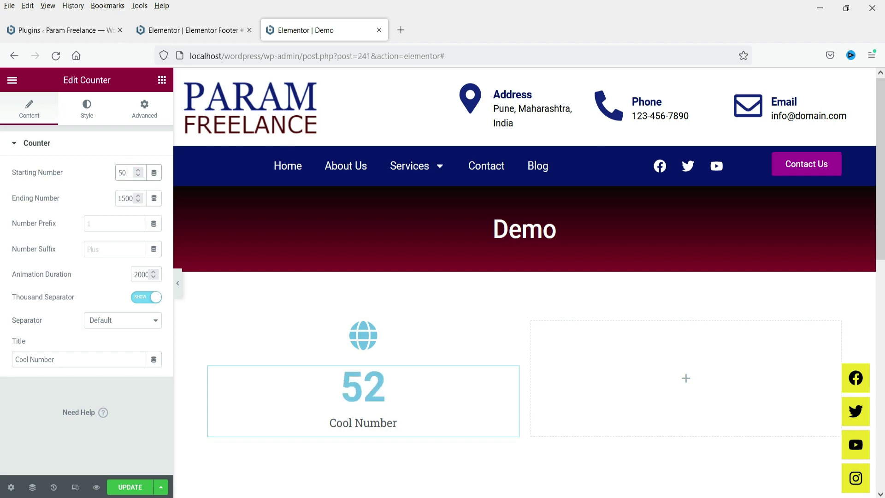
{"action": "type", "text": "0"}
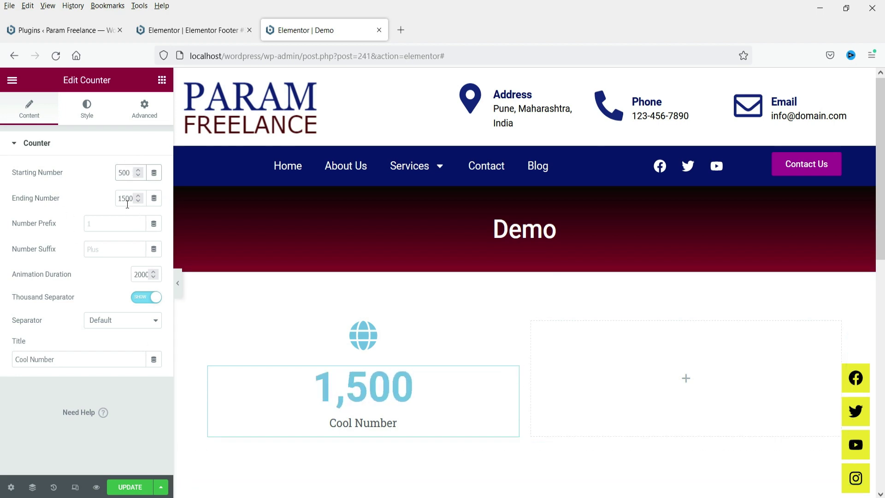
- Leave the number prefix empty and give the counter a + suffix
{"action": "left_click", "coordinate": [103, 223]}
{"action": "left_click", "coordinate": [109, 223]}
{"action": "type", "text": "we"}
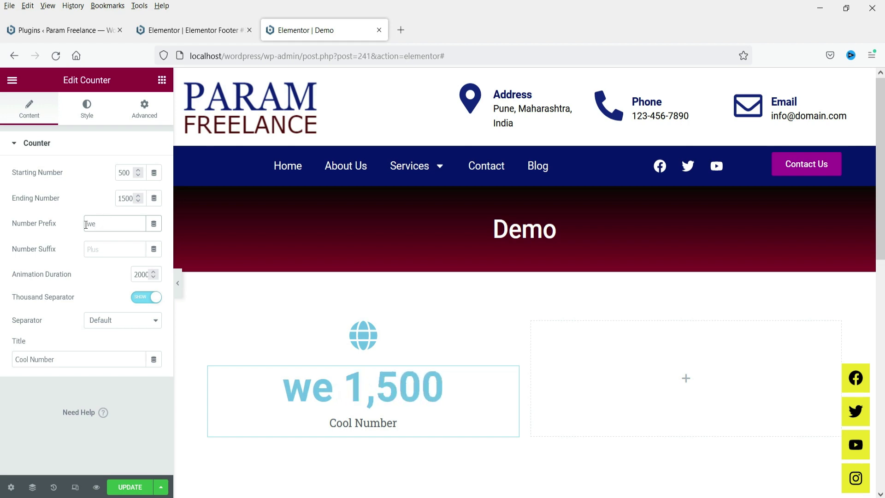
{"action": "left_click_drag", "start_coordinate": [112, 223], "coordinate": [87, 224]}
{"action": "key", "text": "BackSpace"}
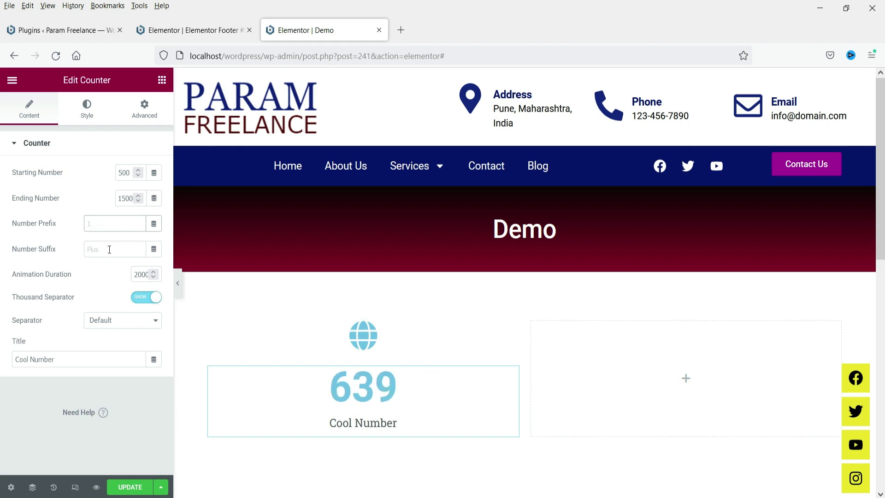
{"action": "key", "text": "Tab"}
{"action": "type", "text": "+"}
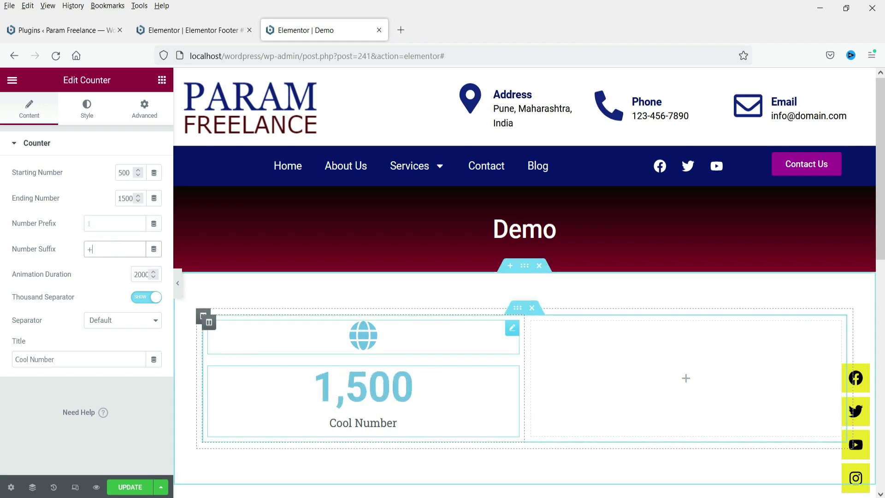
- Change the counter title from Cool Number to Projects
{"action": "double_click", "coordinate": [44, 359]}
{"action": "left_click", "coordinate": [86, 357]}
{"action": "double_click", "coordinate": [87, 358]}
{"action": "left_click", "coordinate": [87, 357]}
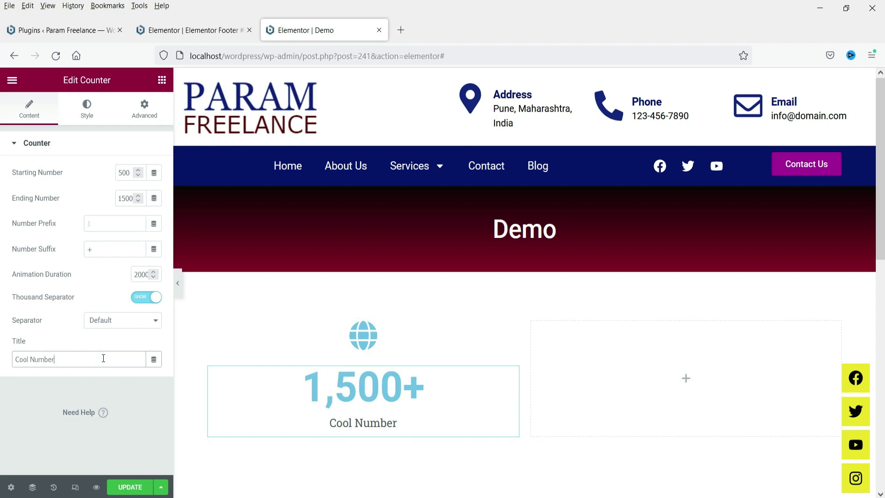
{"action": "triple_click", "coordinate": [79, 357]}
{"action": "type", "text": "Projects"}
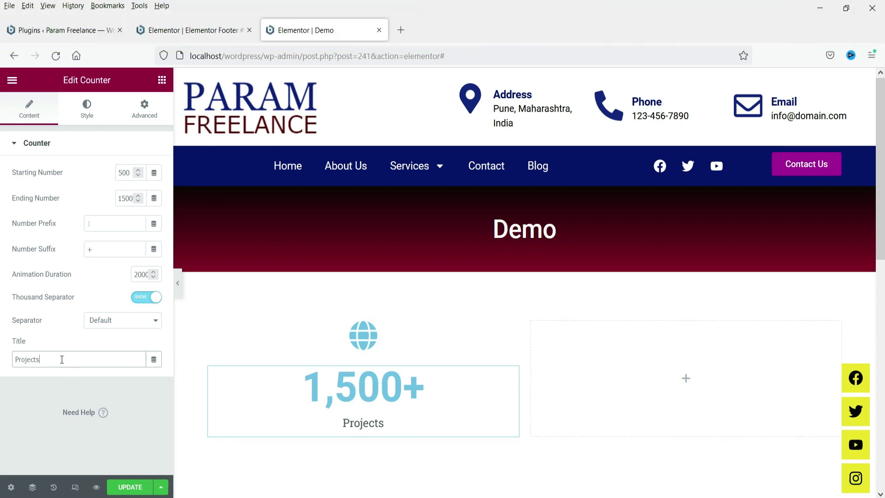
- Try a dot thousands separator, then restore the default comma separator
{"action": "left_click_drag", "start_coordinate": [363, 401], "coordinate": [331, 402]}
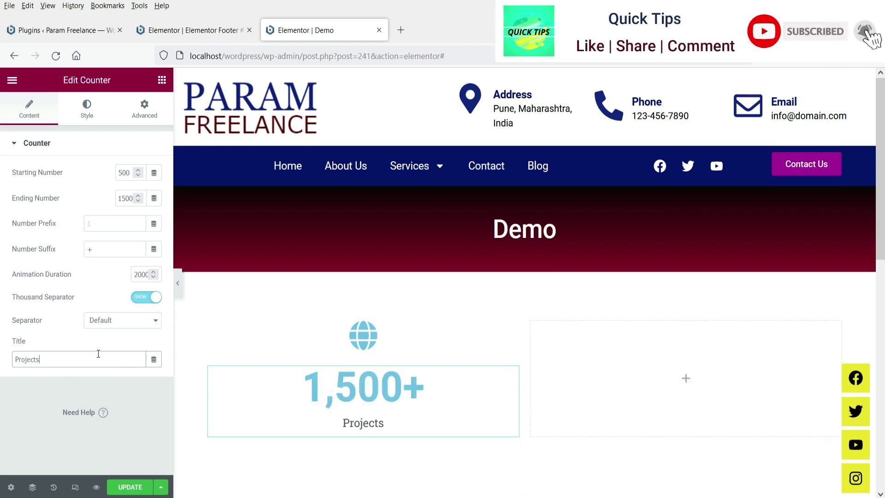
{"action": "left_click", "coordinate": [123, 327]}
{"action": "left_click", "coordinate": [122, 350]}
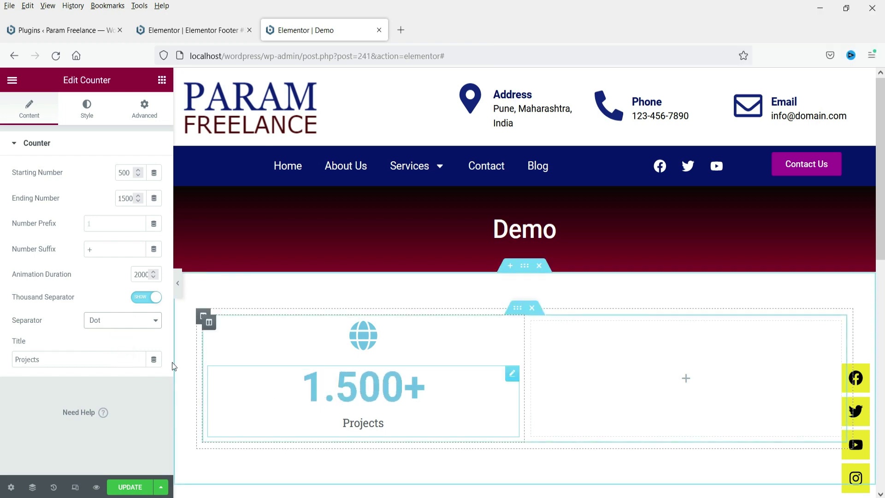
{"action": "left_click", "coordinate": [115, 323]}
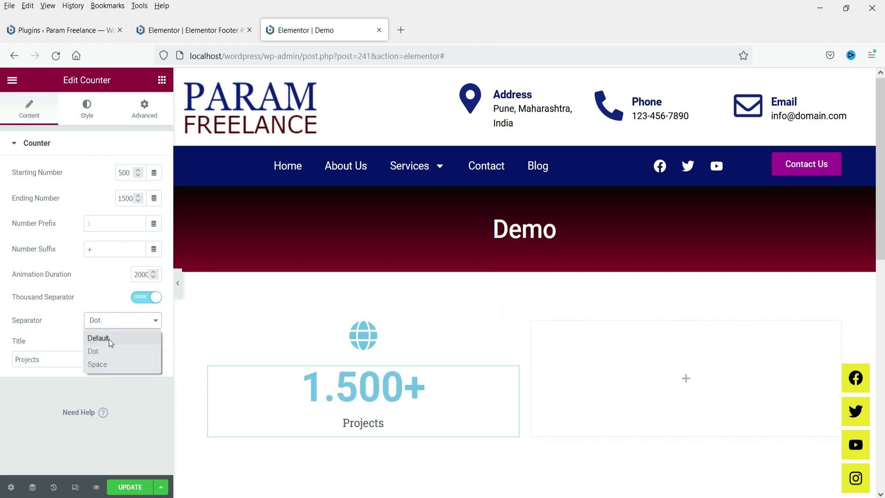
{"action": "left_click", "coordinate": [109, 341]}
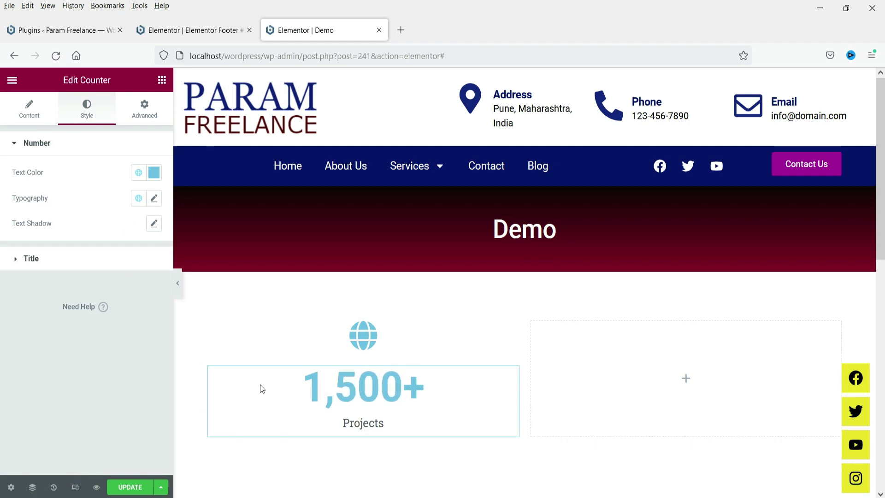
- Make the counter number dark blue in the Risque font
{"action": "left_click", "coordinate": [138, 175]}
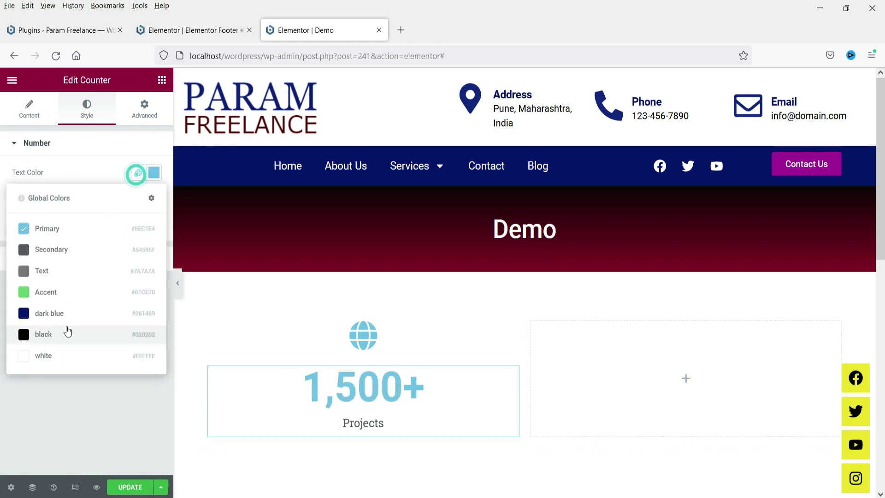
{"action": "left_click", "coordinate": [55, 313]}
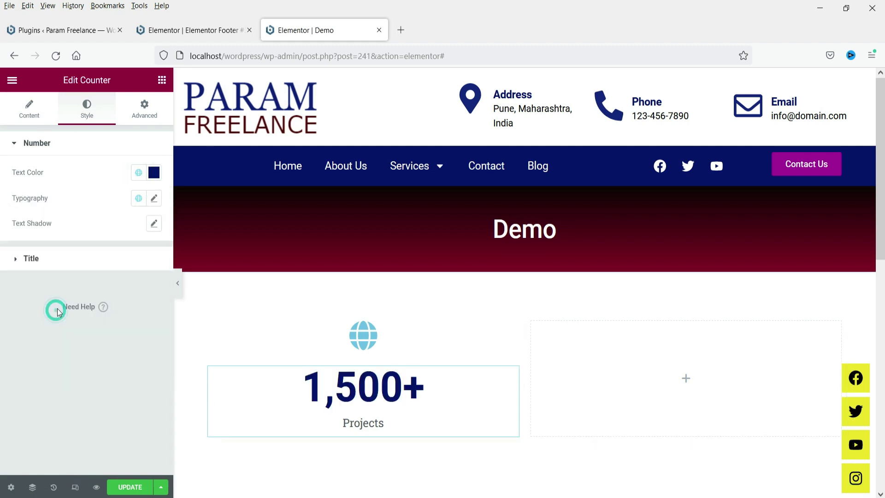
{"action": "left_click", "coordinate": [154, 199]}
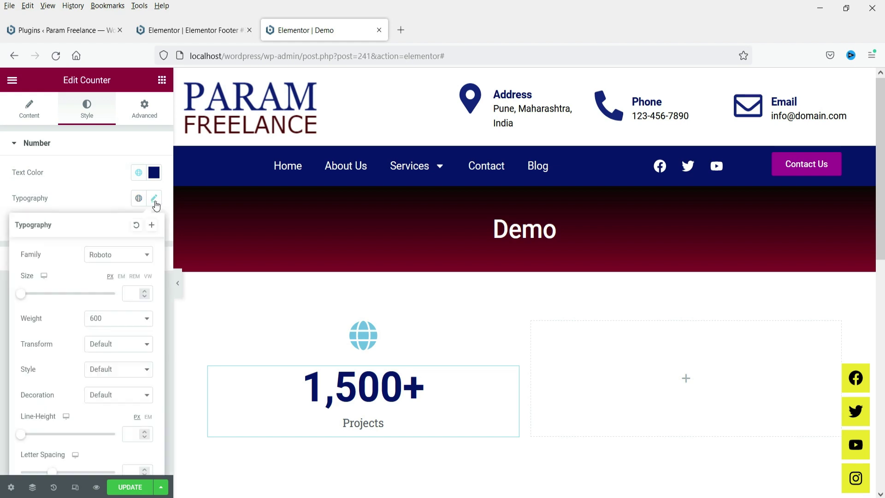
{"action": "left_click", "coordinate": [116, 259]}
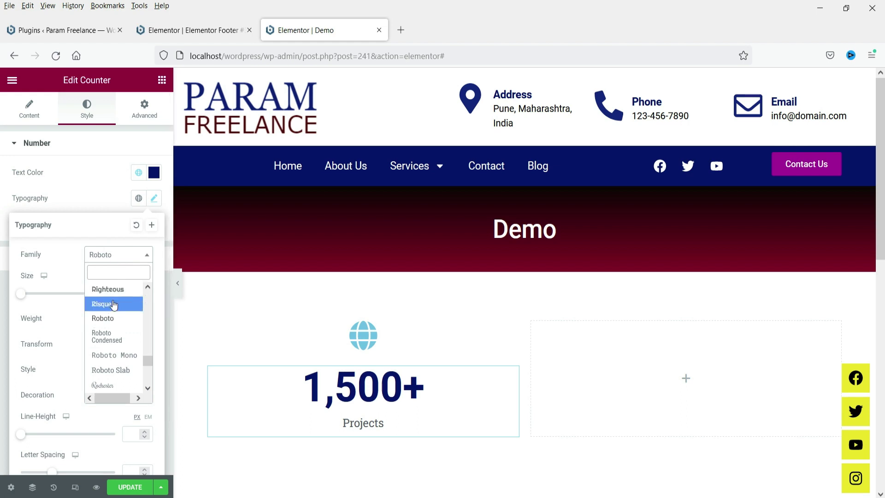
{"action": "left_click", "coordinate": [114, 305]}
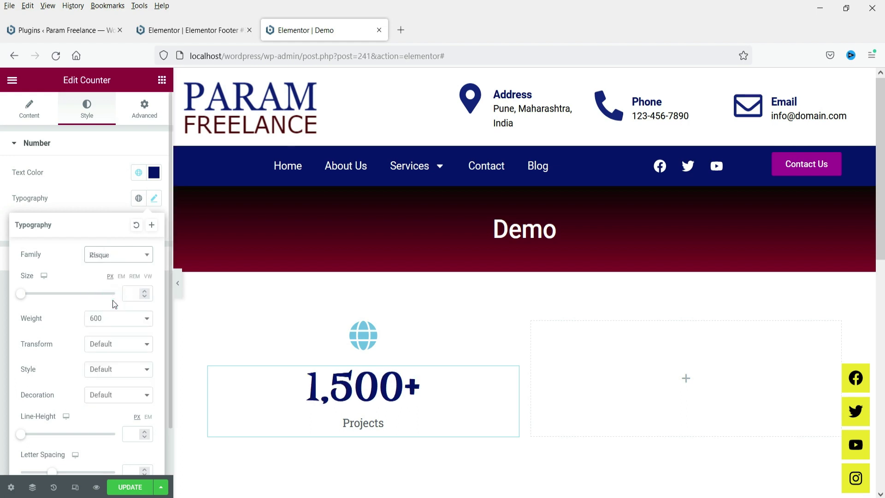
{"action": "left_click", "coordinate": [112, 258]}
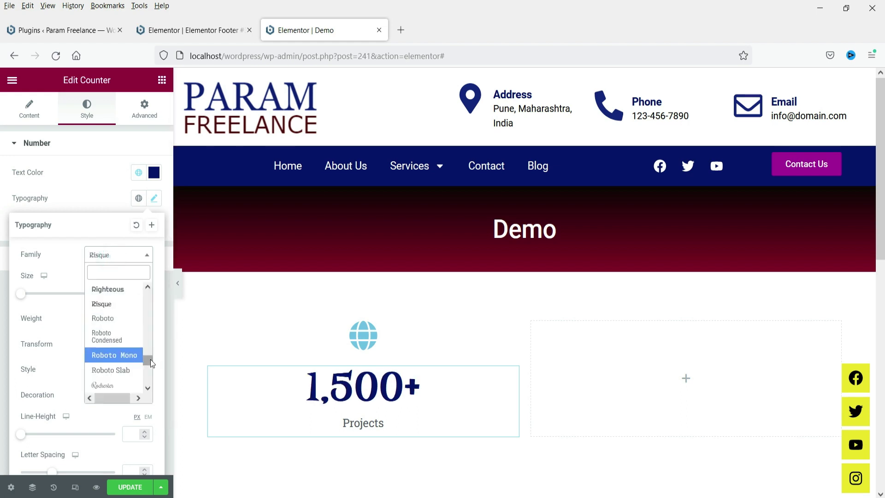
{"action": "left_click_drag", "start_coordinate": [146, 358], "coordinate": [146, 351]}
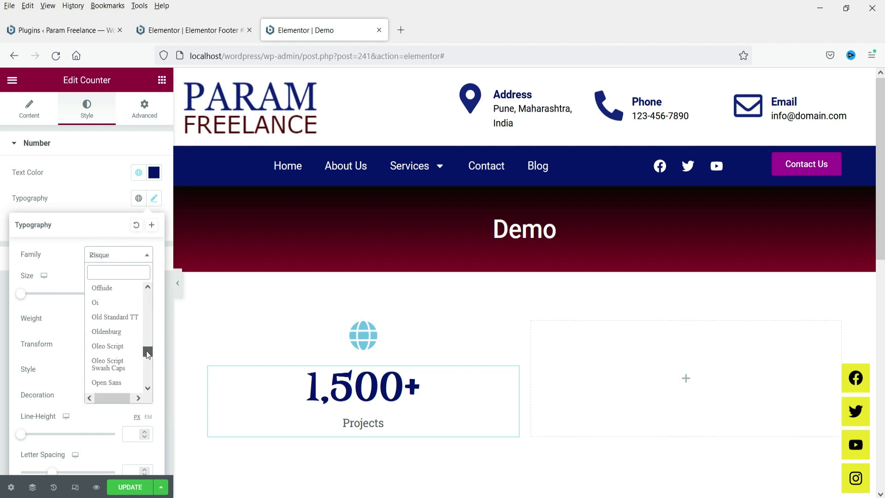
{"action": "left_click", "coordinate": [98, 259]}
- Size the number at 50 px, weight 500, and add a soft text shadow
{"action": "left_click", "coordinate": [132, 291]}
{"action": "left_click", "coordinate": [22, 293]}
{"action": "left_click_drag", "start_coordinate": [26, 298], "coordinate": [44, 301]}
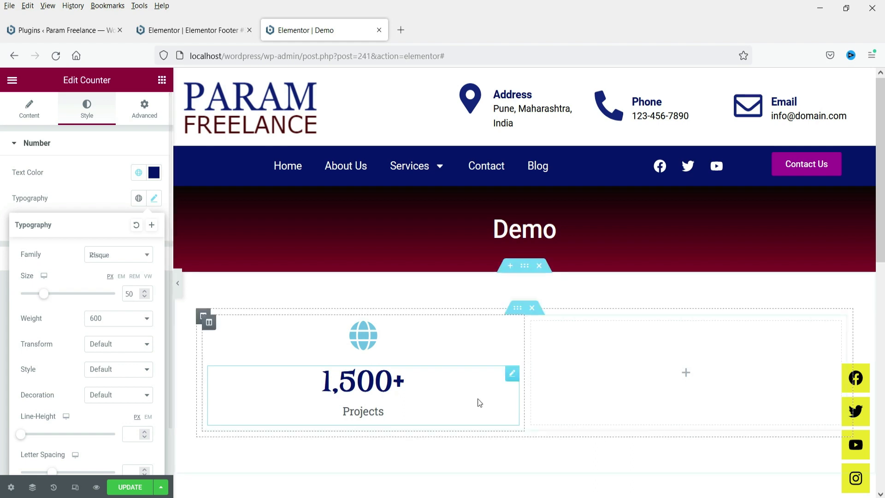
{"action": "left_click", "coordinate": [116, 319]}
{"action": "left_click", "coordinate": [117, 388]}
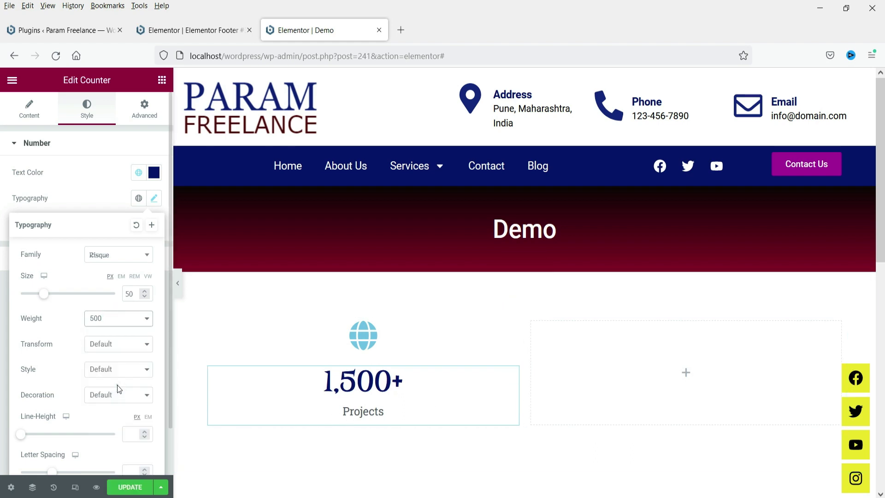
{"action": "left_click", "coordinate": [85, 197]}
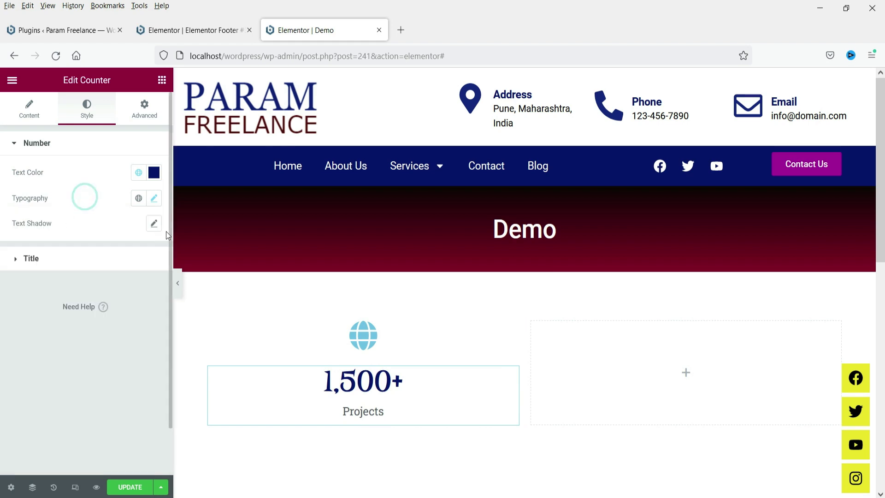
{"action": "left_click", "coordinate": [154, 223]}
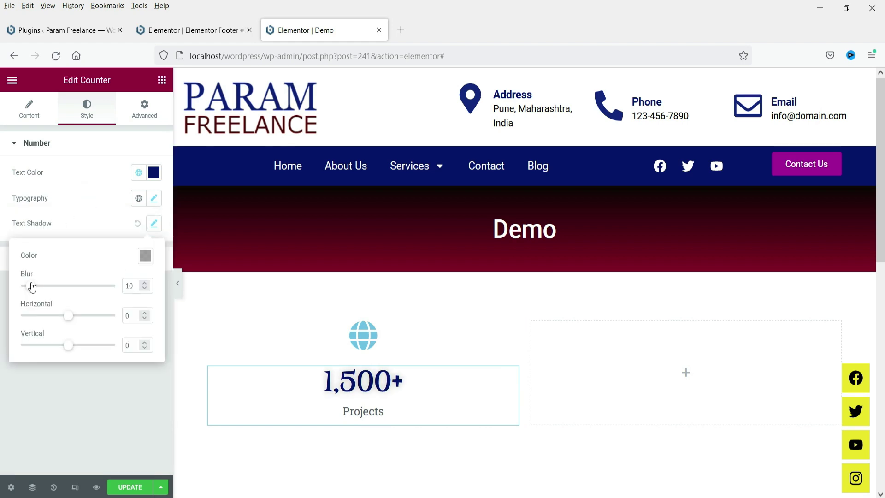
{"action": "left_click", "coordinate": [145, 257]}
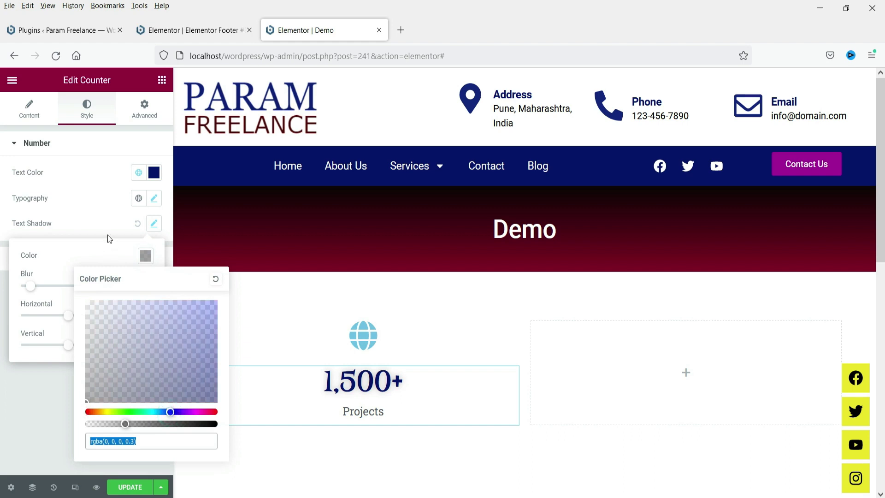
{"action": "left_click", "coordinate": [91, 206]}
{"action": "left_click", "coordinate": [48, 259]}
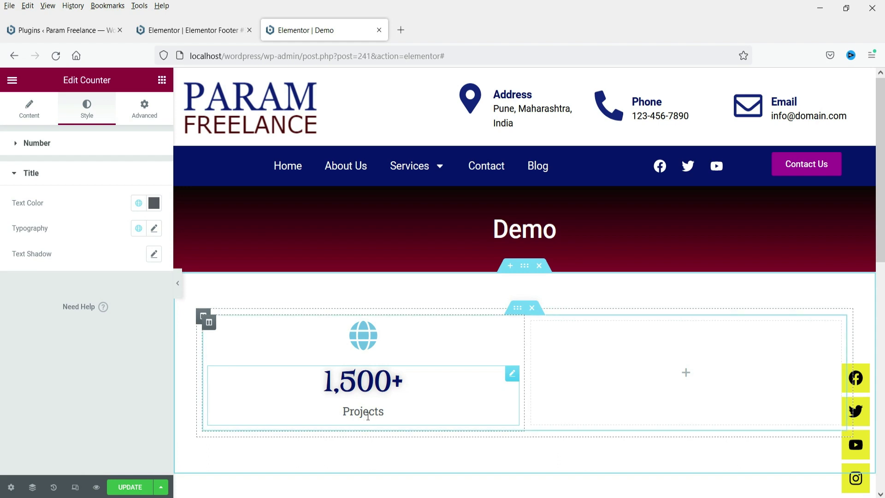
- Style the Projects title black at 35 px, weight 500, then select the surrounding section
{"action": "left_click", "coordinate": [138, 203]}
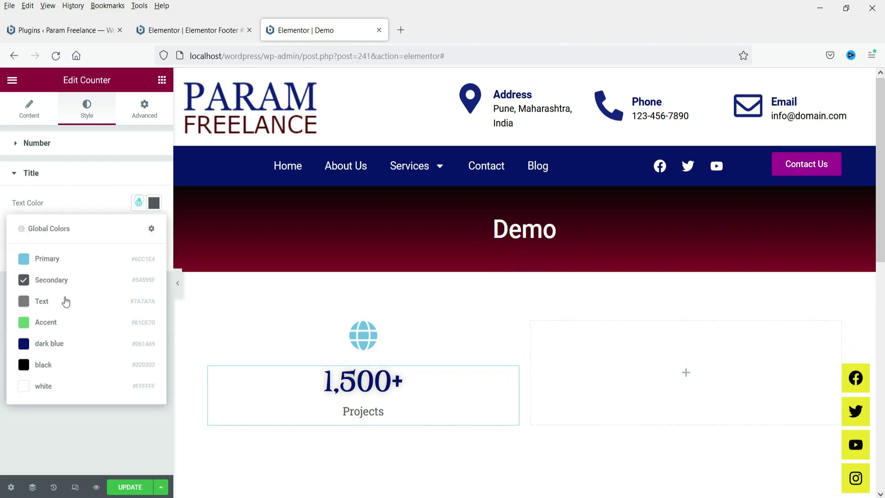
{"action": "left_click", "coordinate": [55, 365]}
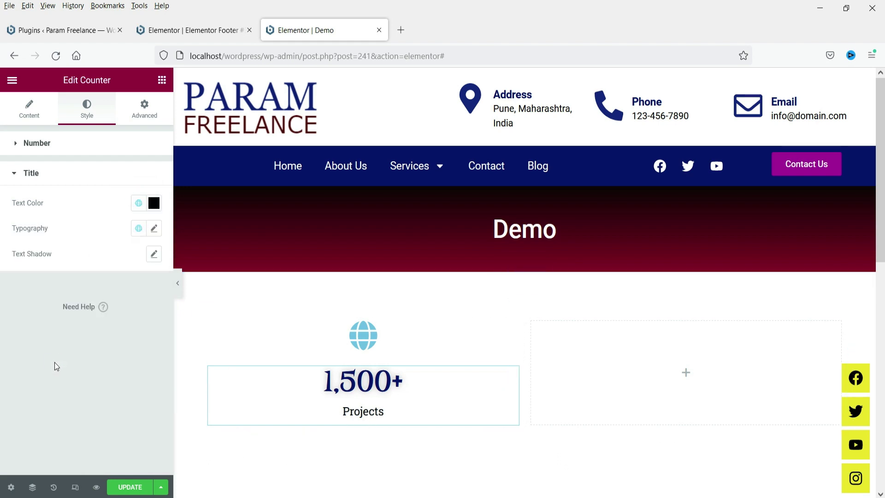
{"action": "left_click", "coordinate": [154, 230]}
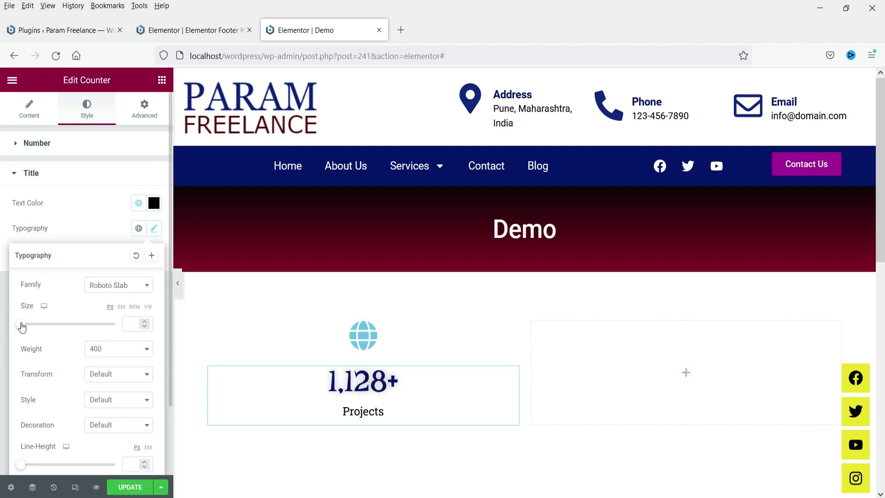
{"action": "left_click_drag", "start_coordinate": [22, 327], "coordinate": [39, 330]}
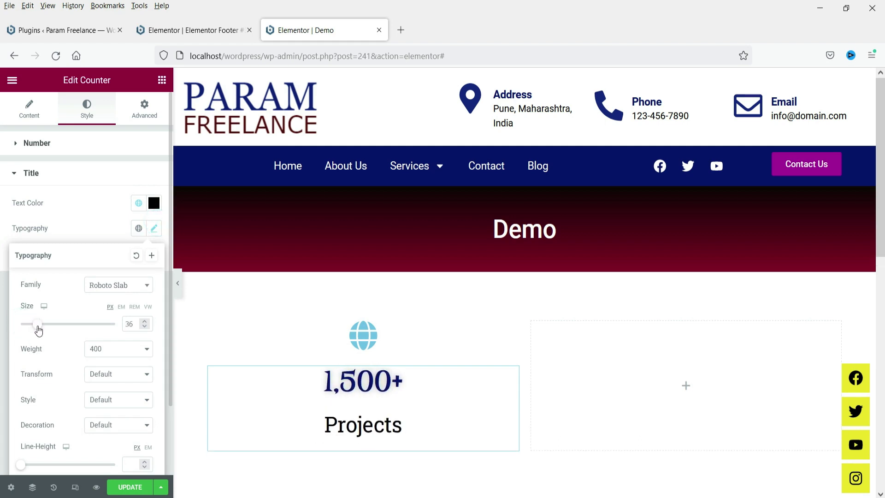
{"action": "left_click", "coordinate": [146, 328]}
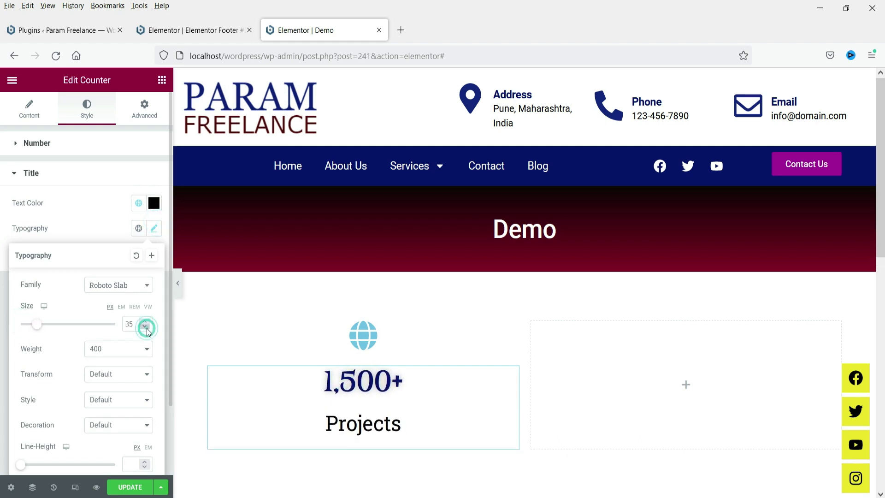
{"action": "left_click", "coordinate": [113, 358]}
{"action": "left_click", "coordinate": [96, 235]}
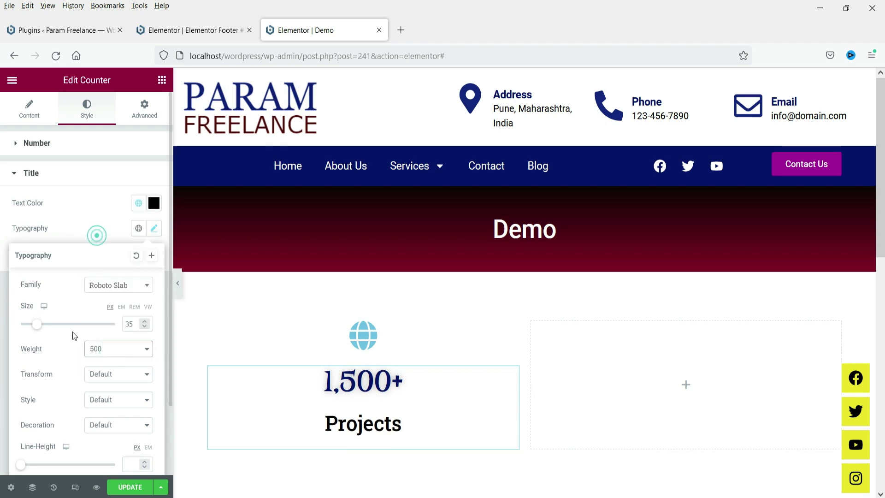
{"action": "scroll", "coordinate": [79, 330], "scroll_direction": "down", "scroll_amount": 2}
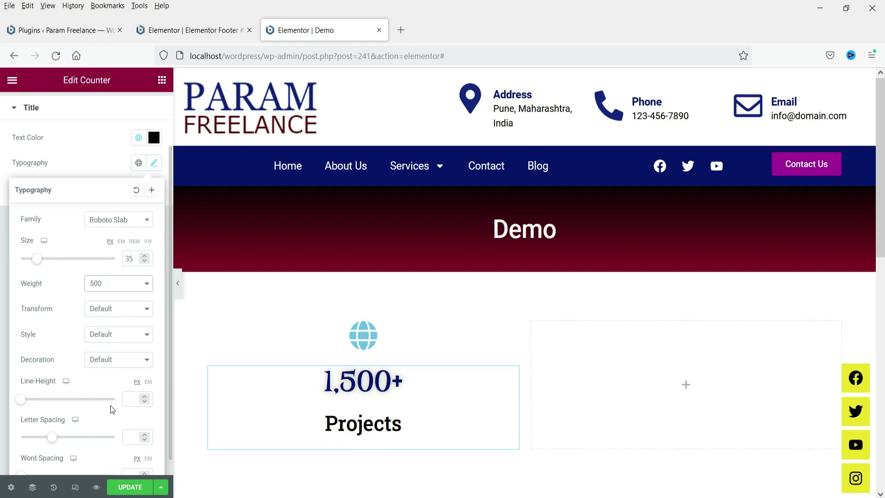
{"action": "left_click", "coordinate": [384, 352]}
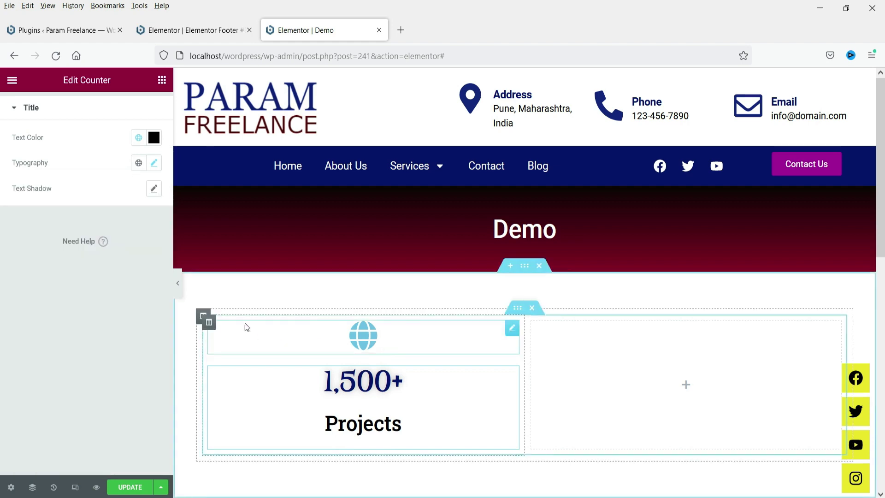
{"action": "left_click", "coordinate": [524, 268]}
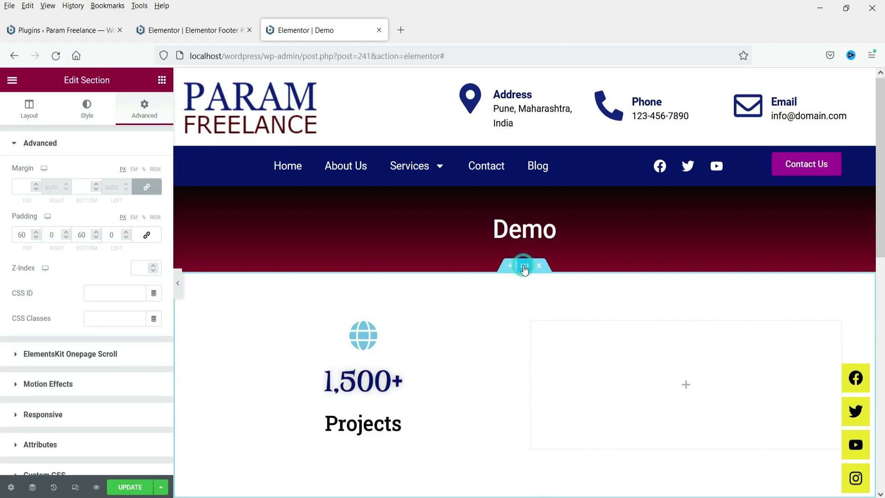
- Set the section background to a gradient from pink #EC7777 to dark maroon
{"action": "left_click", "coordinate": [89, 111]}
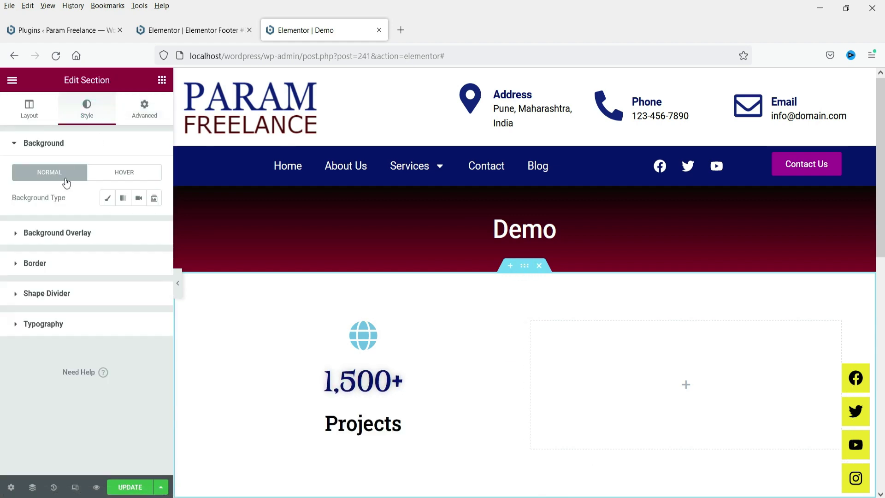
{"action": "left_click", "coordinate": [123, 198]}
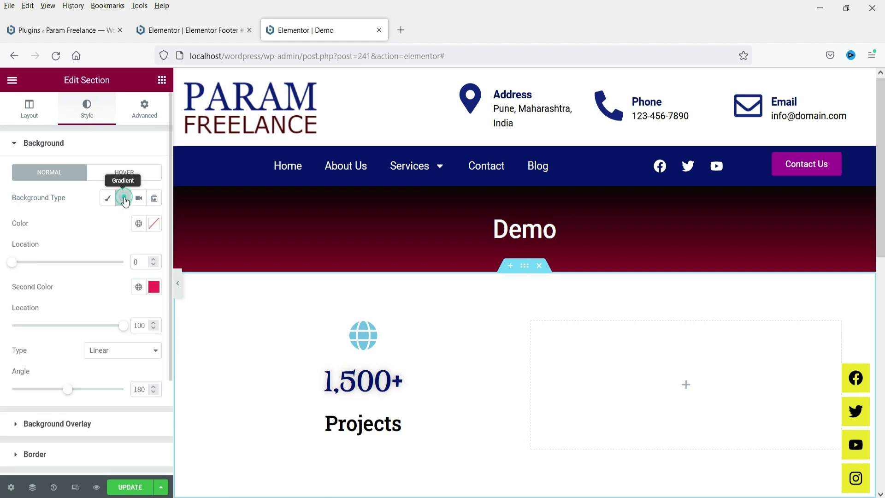
{"action": "left_click", "coordinate": [155, 225]}
{"action": "left_click", "coordinate": [87, 276]}
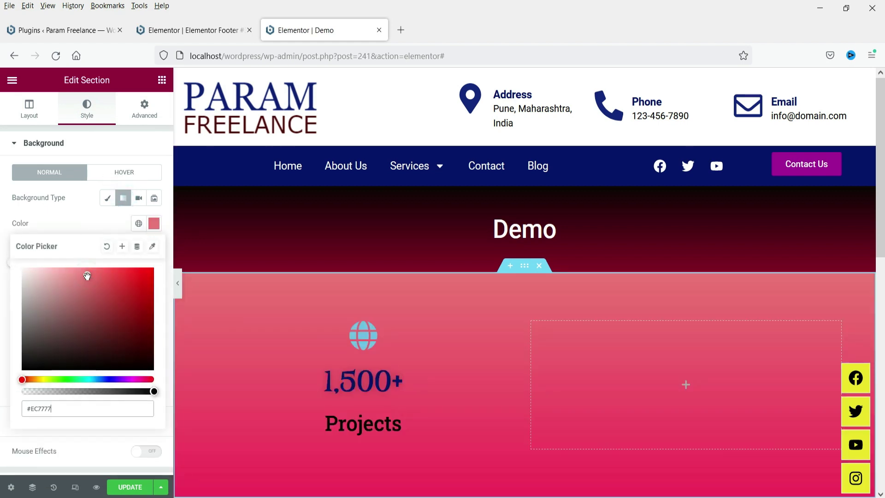
{"action": "left_click", "coordinate": [83, 228]}
{"action": "left_click", "coordinate": [154, 288]}
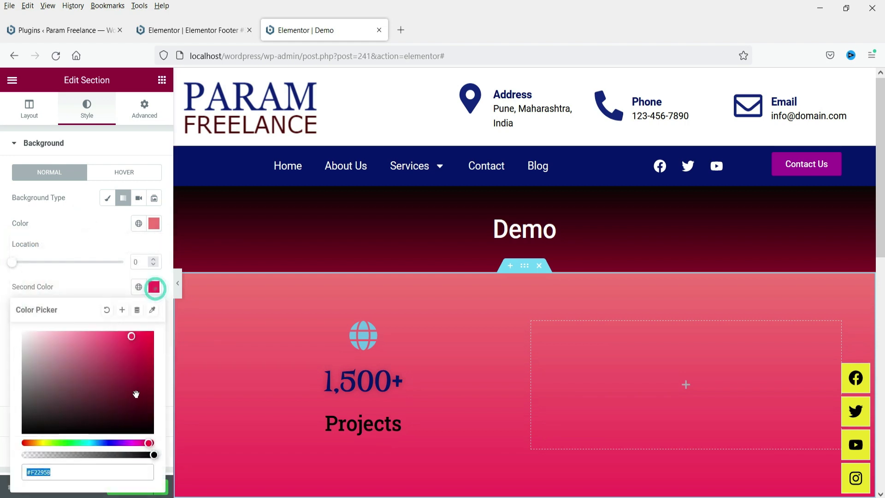
{"action": "left_click", "coordinate": [136, 387]}
{"action": "left_click", "coordinate": [94, 223]}
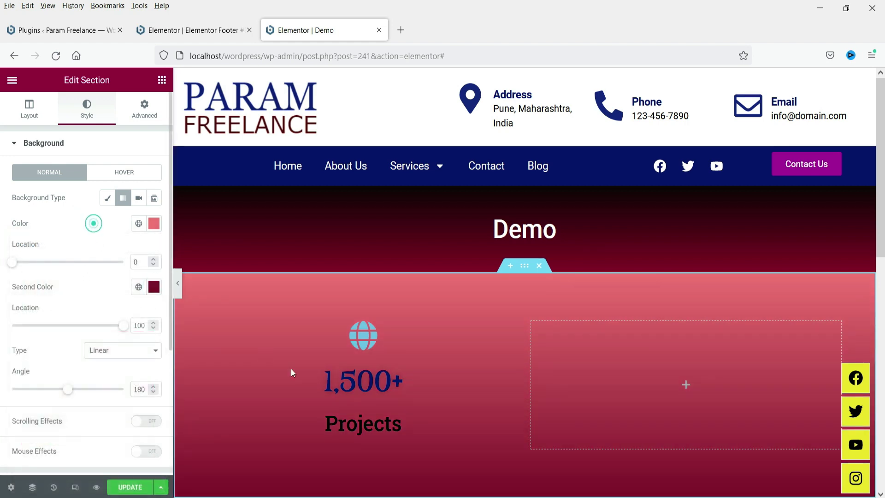
{"action": "scroll", "coordinate": [615, 321], "scroll_direction": "down", "scroll_amount": 2}
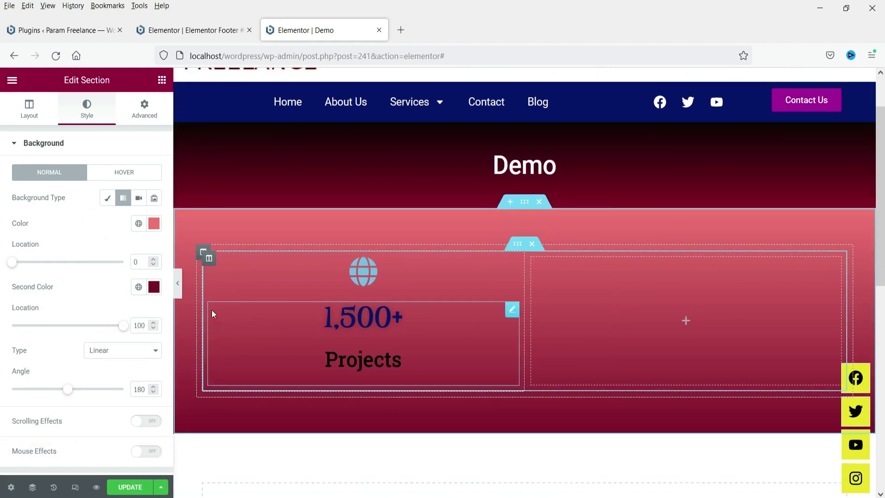
- Give the counter column a classic white global background
{"action": "left_click", "coordinate": [209, 260]}
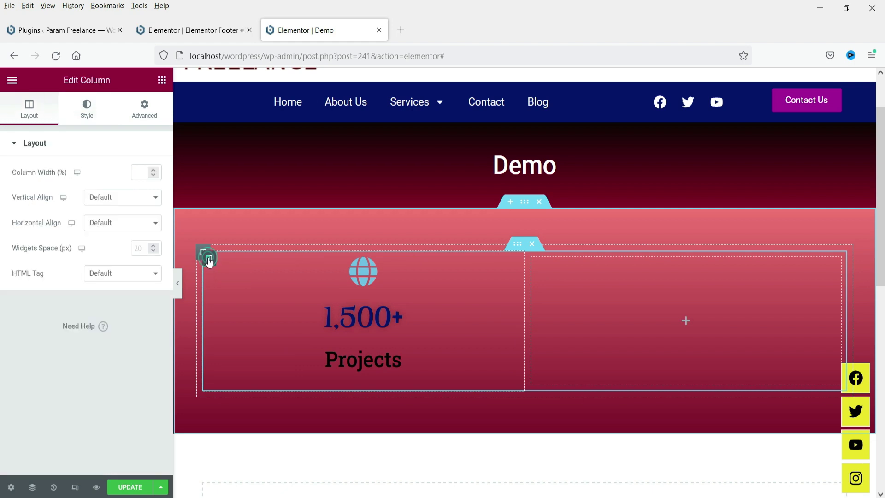
{"action": "left_click", "coordinate": [83, 116]}
{"action": "left_click", "coordinate": [123, 198]}
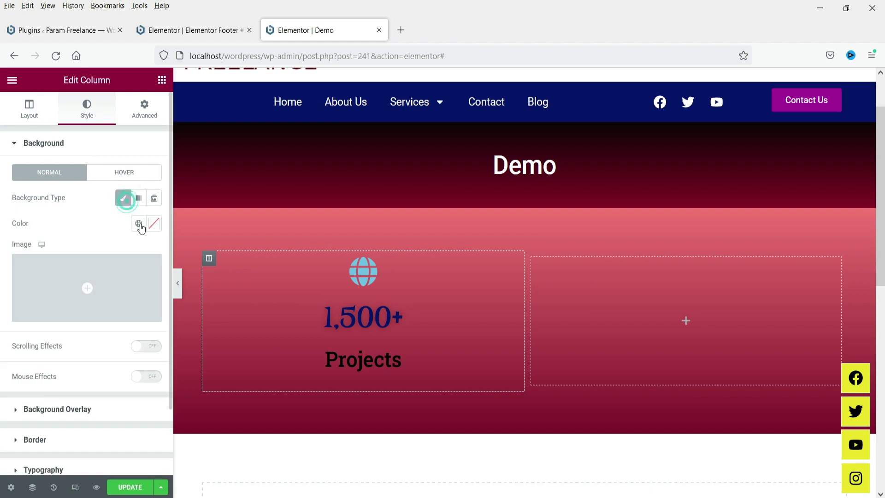
{"action": "left_click", "coordinate": [138, 223]}
{"action": "left_click", "coordinate": [59, 406]}
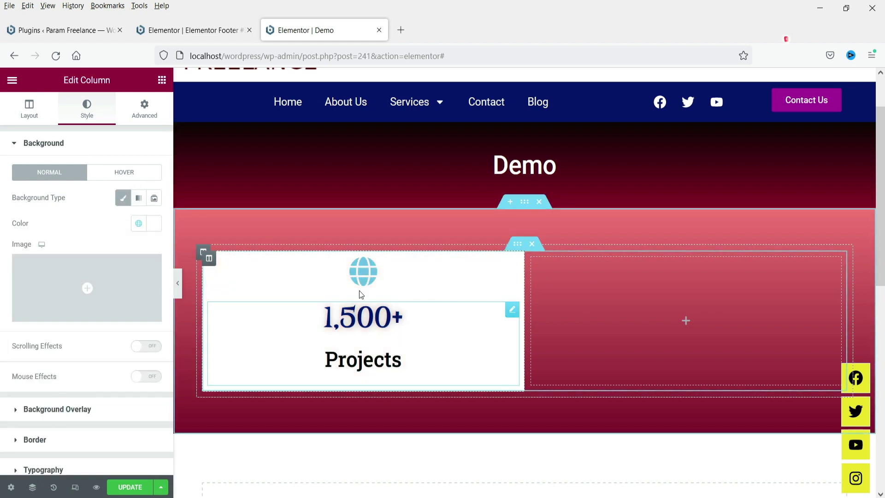
- Colour the globe icon with the green Accent global colour
{"action": "left_click", "coordinate": [362, 275]}
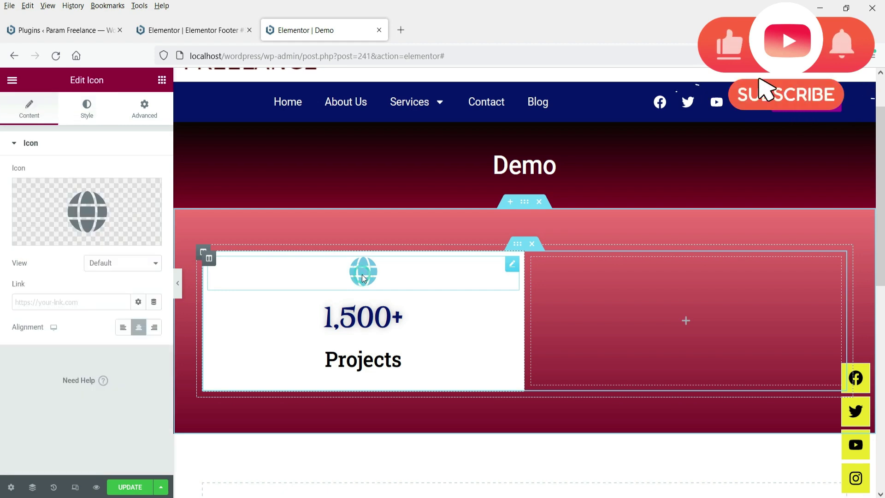
{"action": "left_click", "coordinate": [87, 108]}
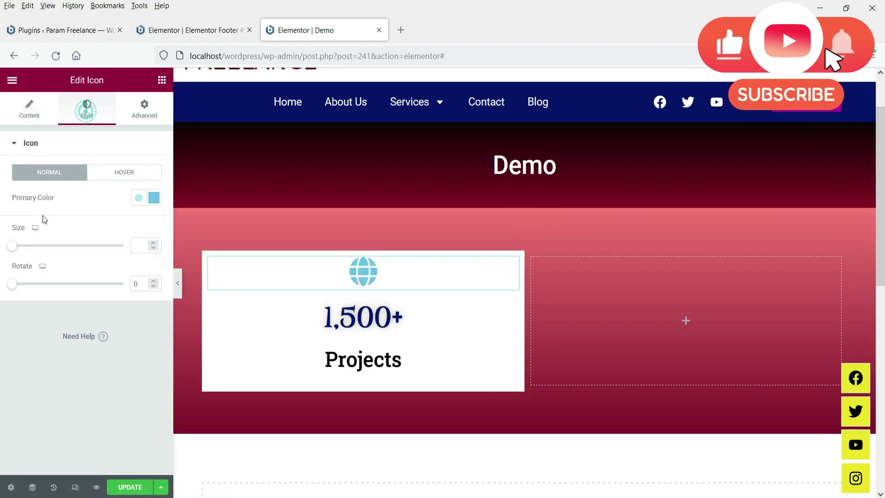
{"action": "left_click", "coordinate": [140, 203]}
{"action": "left_click", "coordinate": [50, 315]}
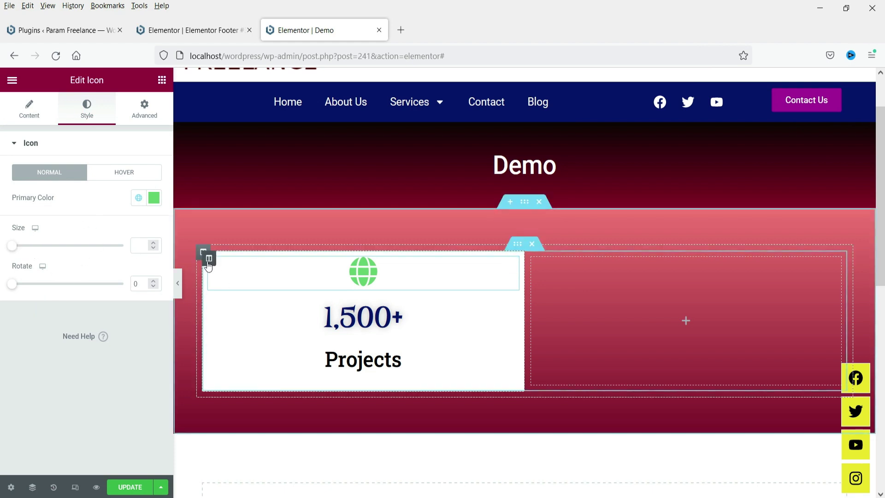
- Set the column margin to 10 and padding to 20
{"action": "left_click", "coordinate": [208, 259]}
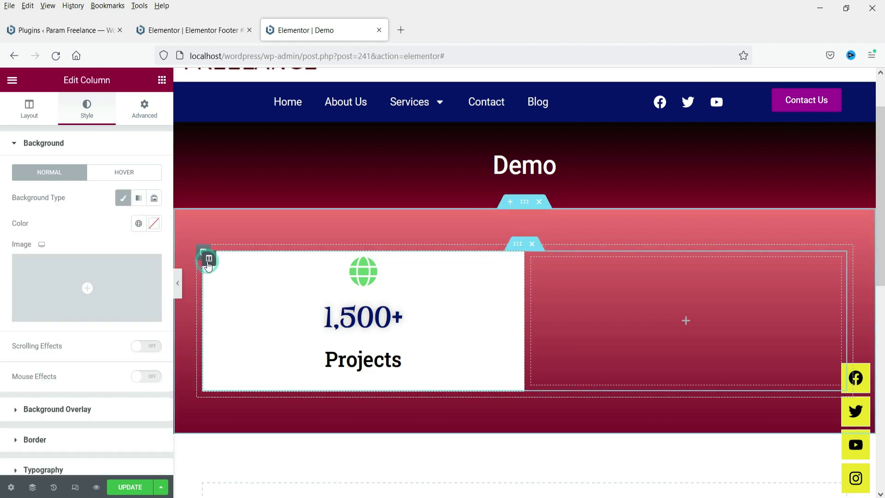
{"action": "left_click", "coordinate": [149, 116]}
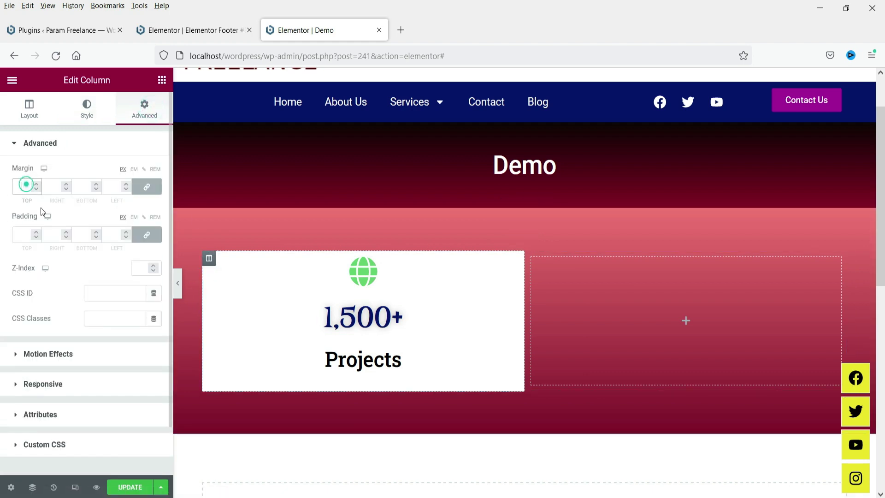
{"action": "type", "text": "10"}
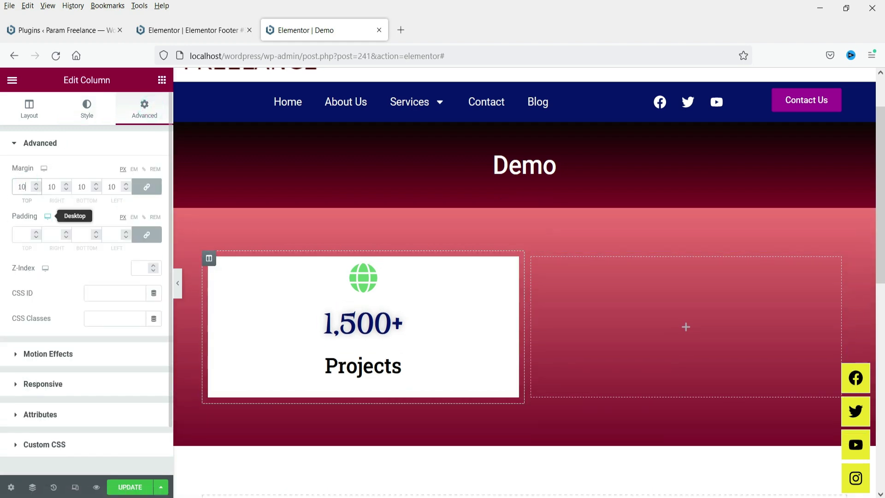
{"action": "left_click", "coordinate": [22, 234]}
{"action": "type", "text": "20"}
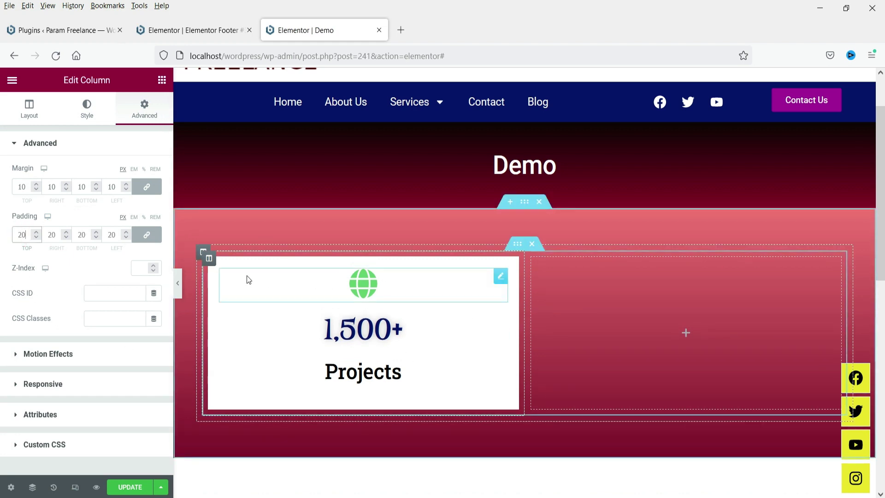
- Duplicate the counter column three times and delete the empty fifth column
{"action": "right_click", "coordinate": [209, 261]}
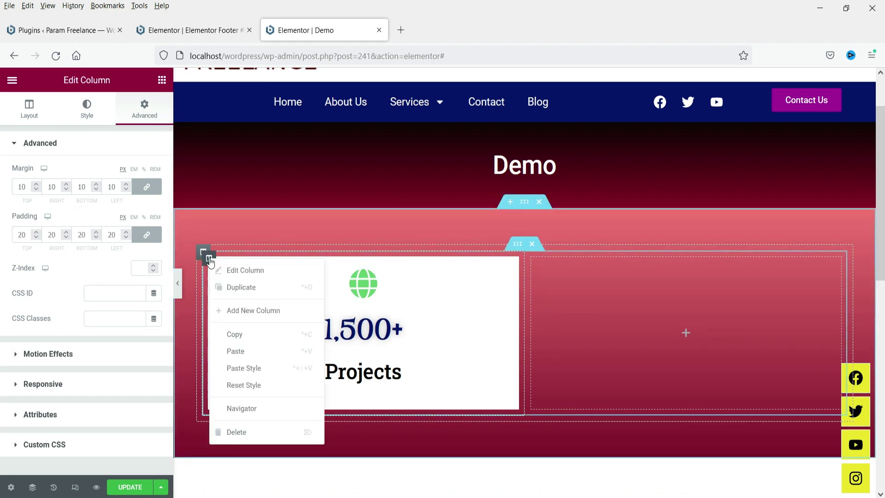
{"action": "left_click", "coordinate": [243, 290]}
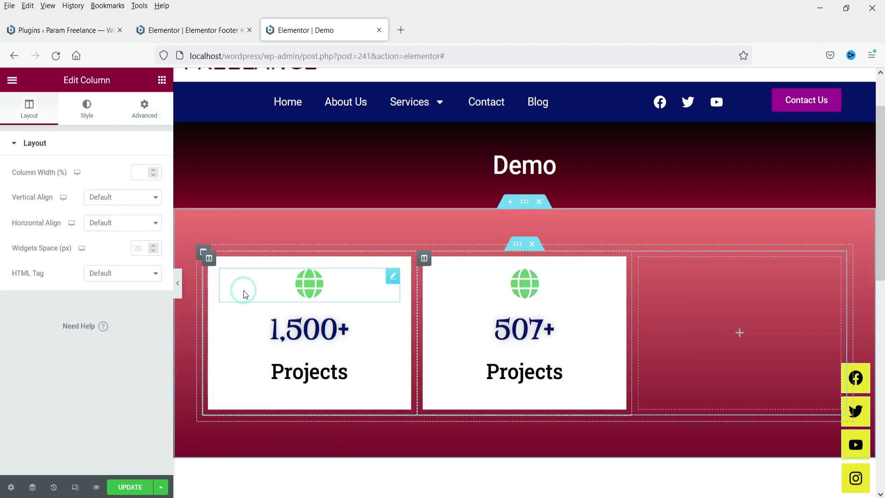
{"action": "right_click", "coordinate": [425, 259]}
{"action": "left_click", "coordinate": [466, 290]}
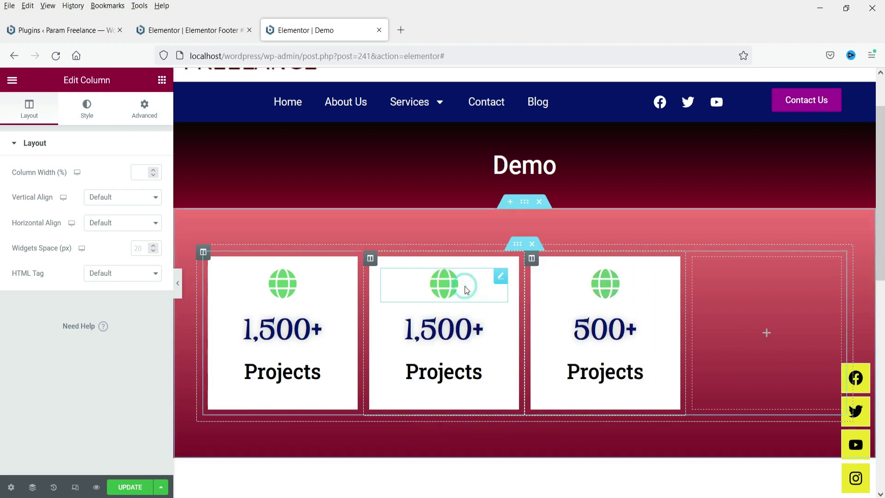
{"action": "right_click", "coordinate": [531, 259]}
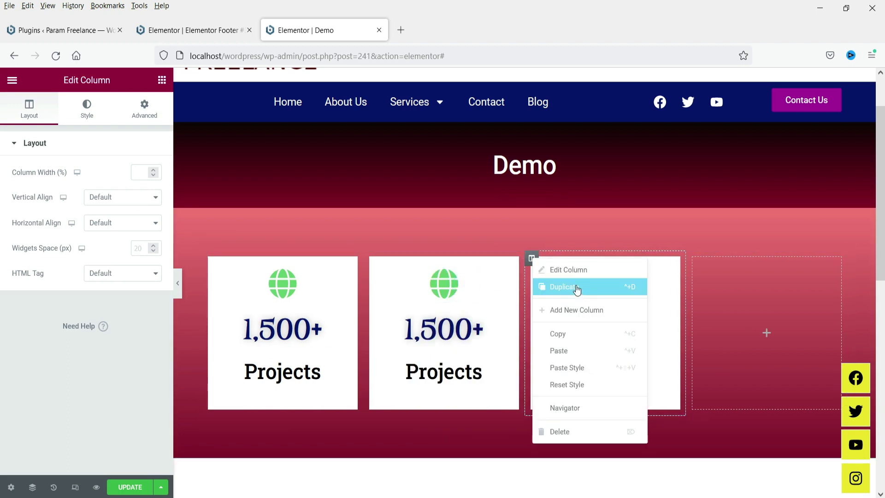
{"action": "left_click", "coordinate": [576, 299]}
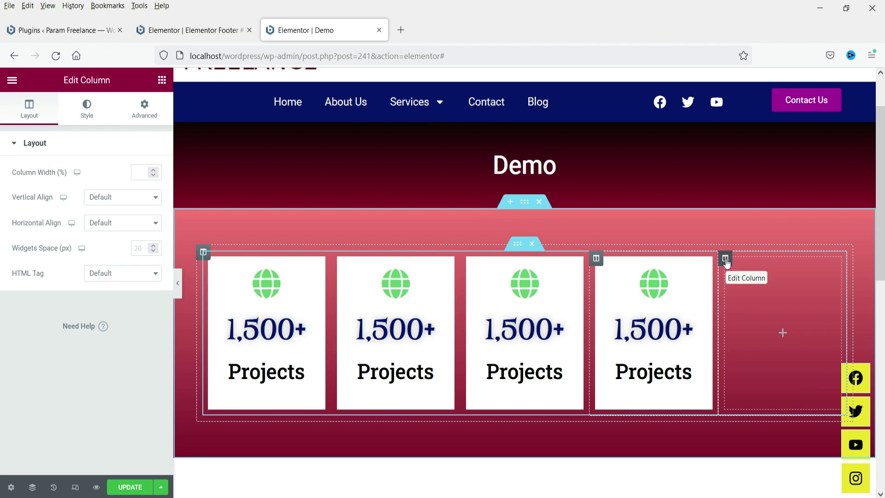
{"action": "right_click", "coordinate": [725, 259]}
{"action": "left_click", "coordinate": [751, 432]}
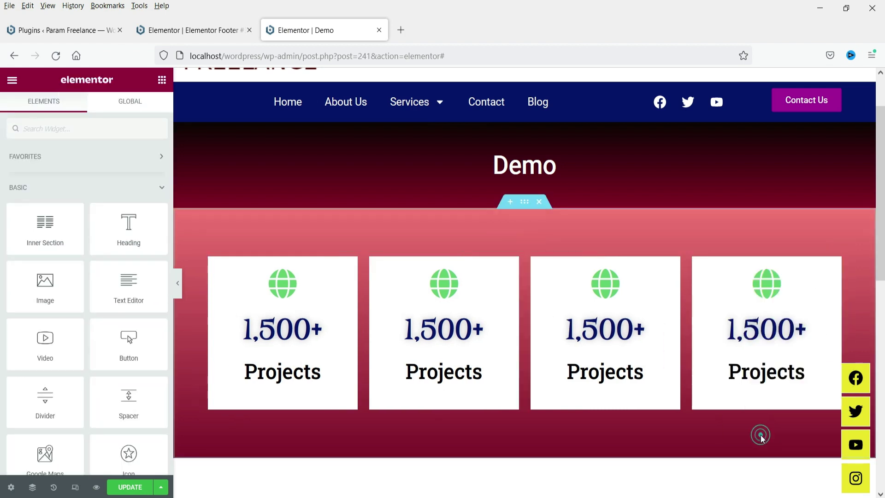
- Replace the second card's globe icon with the Users icon from the icon library
{"action": "scroll", "coordinate": [568, 269], "scroll_direction": "down", "scroll_amount": 1}
{"action": "scroll", "coordinate": [568, 269], "scroll_direction": "down", "scroll_amount": 2}
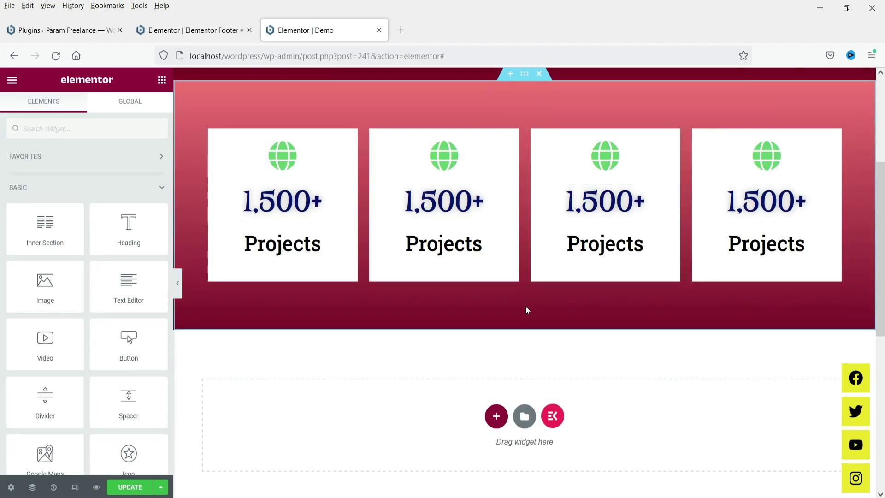
{"action": "left_click", "coordinate": [445, 165]}
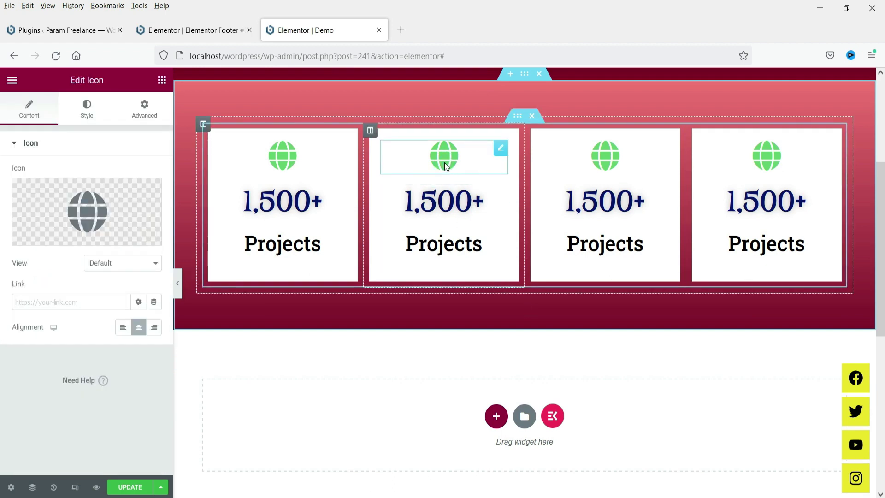
{"action": "left_click", "coordinate": [78, 210]}
{"action": "left_click", "coordinate": [419, 129]}
{"action": "type", "text": "use"}
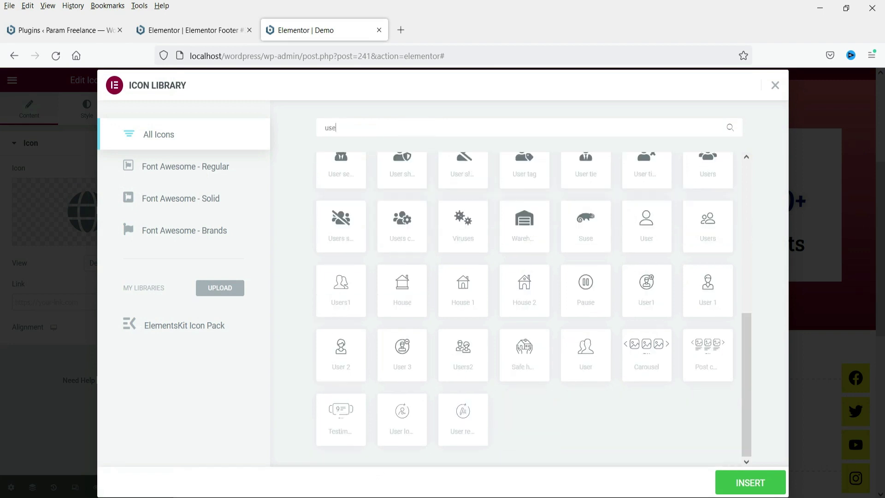
{"action": "type", "text": "r"}
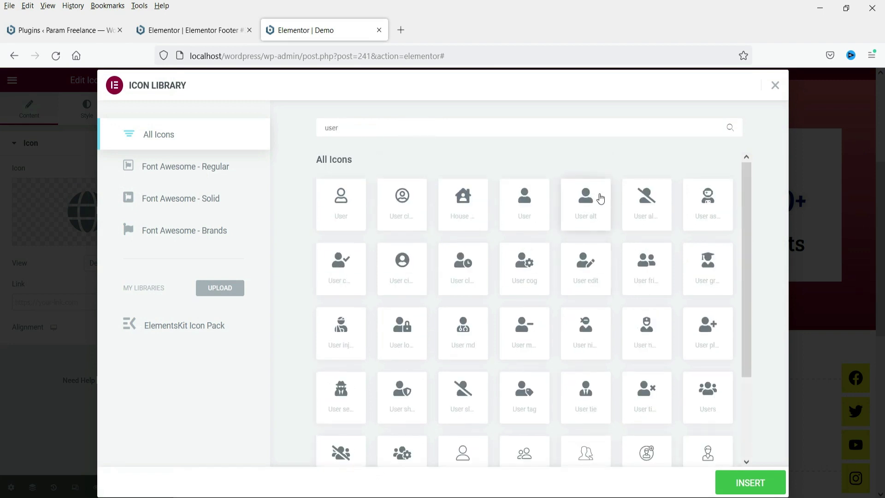
{"action": "left_click", "coordinate": [717, 410]}
{"action": "left_click", "coordinate": [743, 483]}
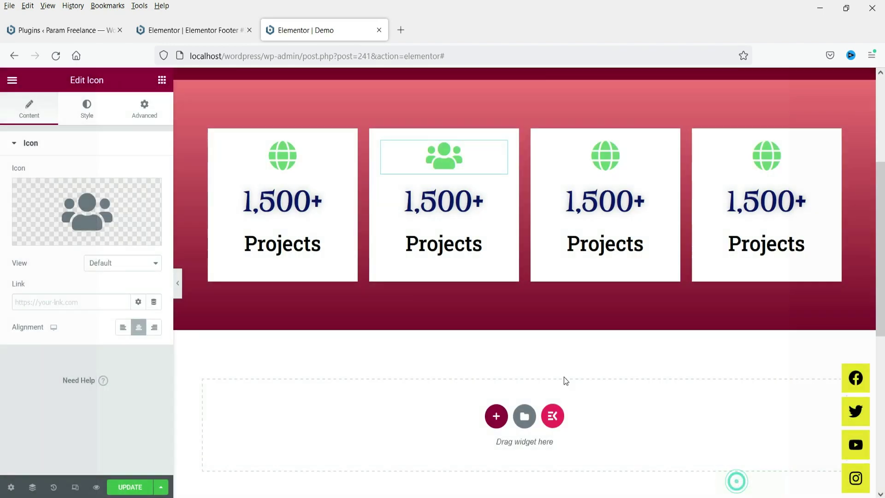
- Set the second counter's ending number to 1200 and its title to Clients
{"action": "left_click", "coordinate": [447, 212]}
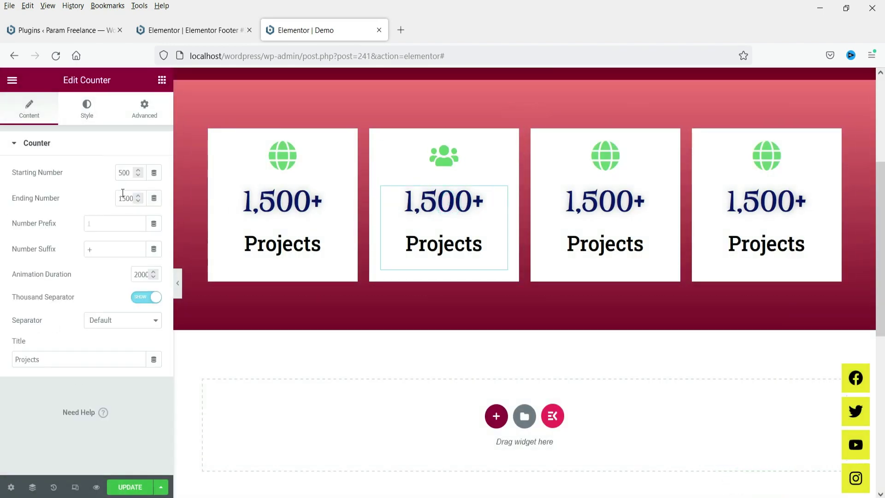
{"action": "type", "text": "120"}
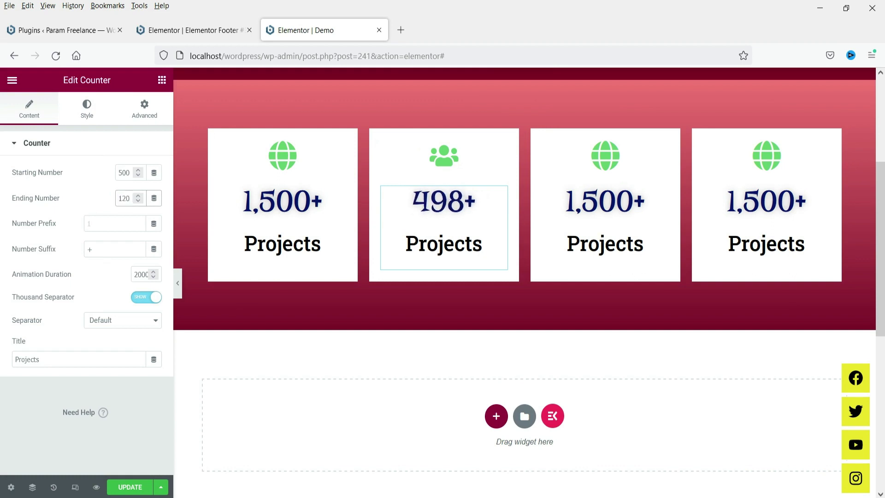
{"action": "type", "text": "0"}
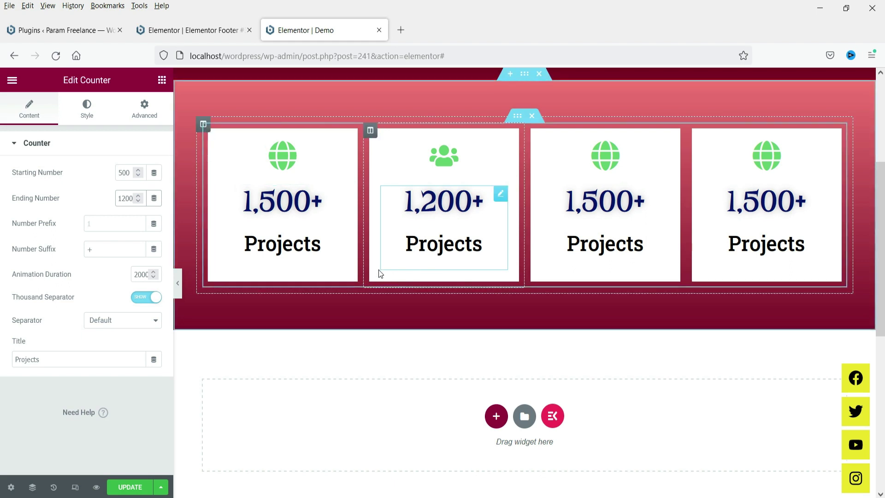
{"action": "double_click", "coordinate": [67, 361]}
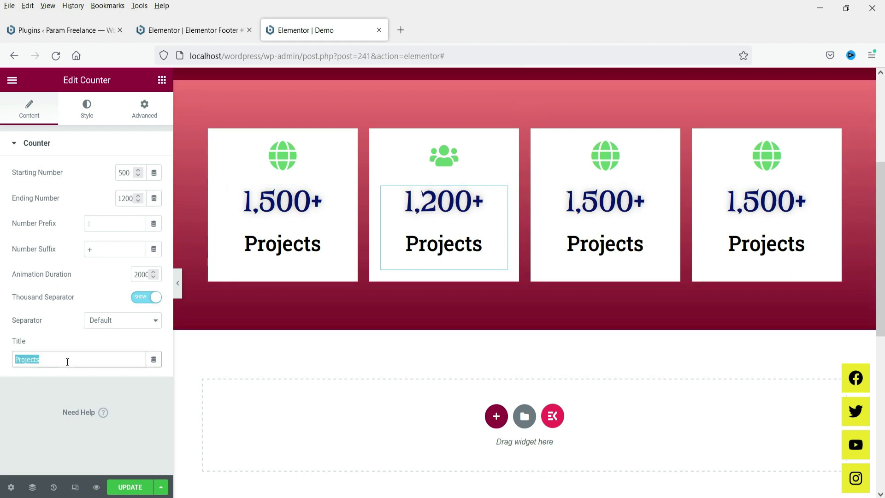
{"action": "type", "text": "Clients"}
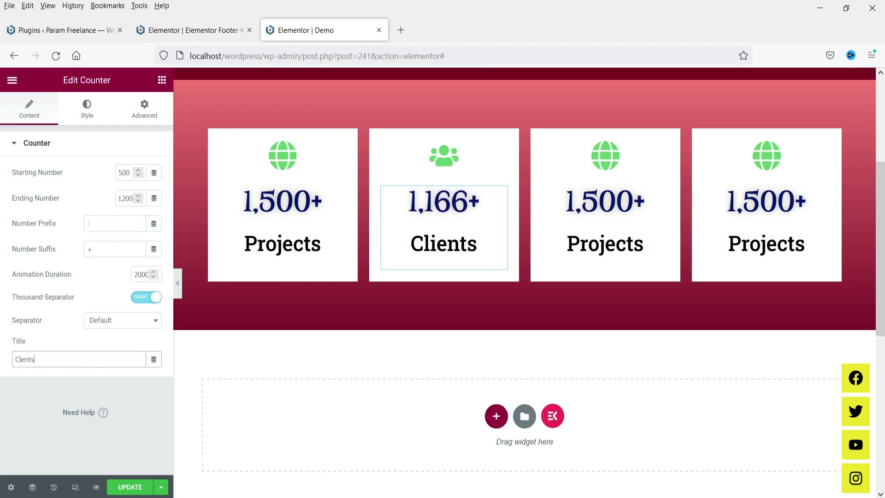
- Give the third card the Building icon from the icon library
{"action": "left_click", "coordinate": [613, 166]}
{"action": "left_click", "coordinate": [115, 198]}
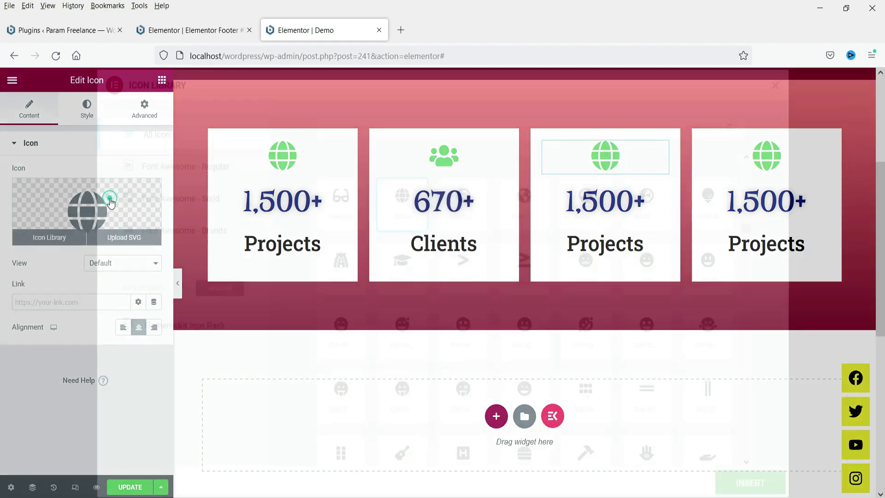
{"action": "left_click", "coordinate": [387, 122]}
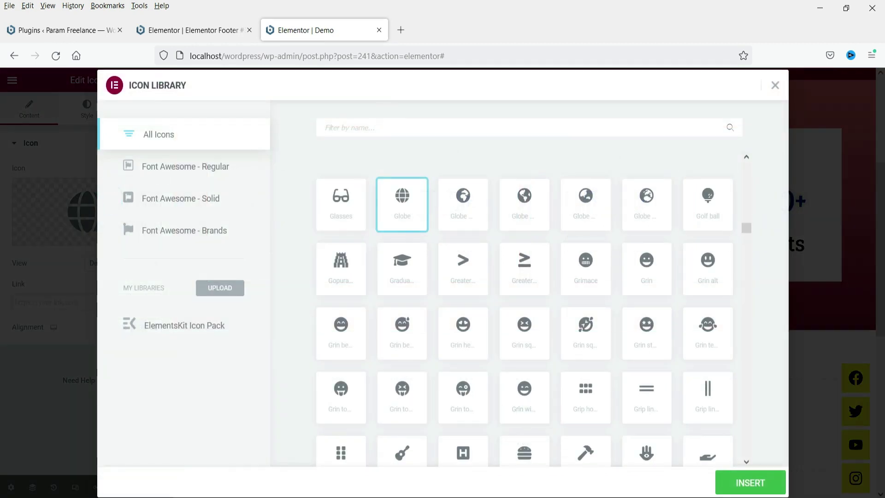
{"action": "type", "text": "build"}
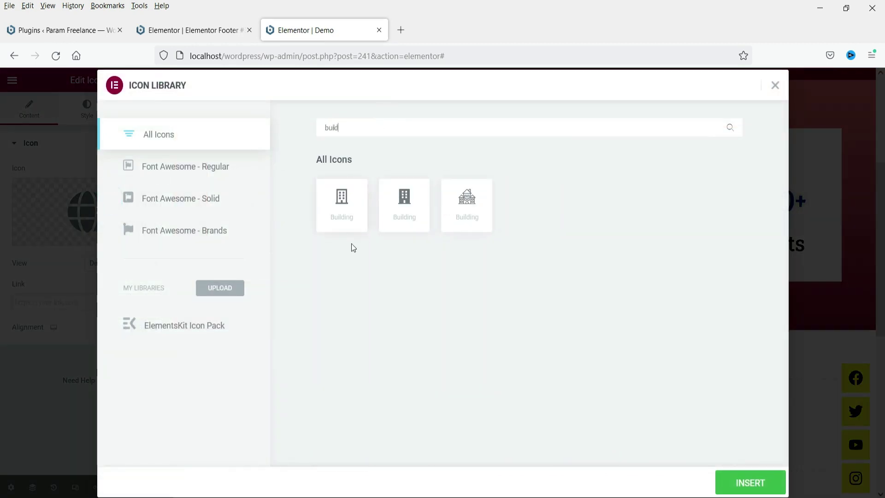
{"action": "left_click", "coordinate": [343, 207]}
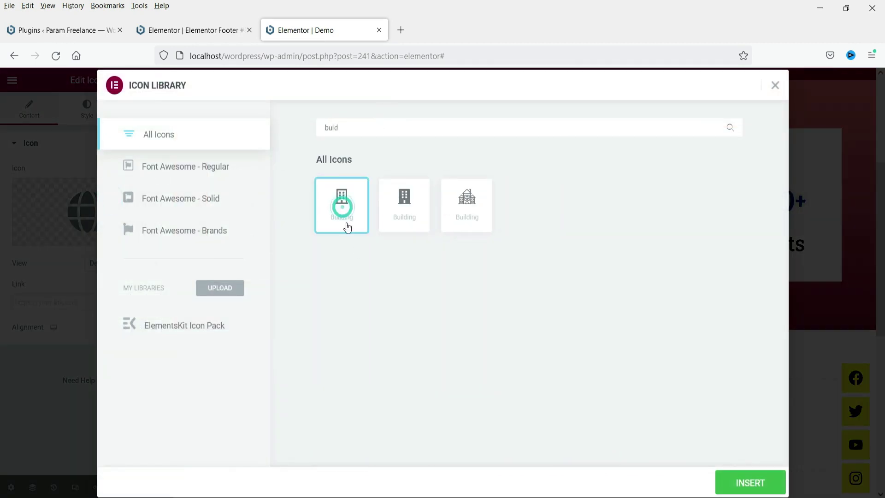
{"action": "left_click", "coordinate": [740, 482]}
- Make the third counter count from 0 up to 5
{"action": "left_click", "coordinate": [614, 212]}
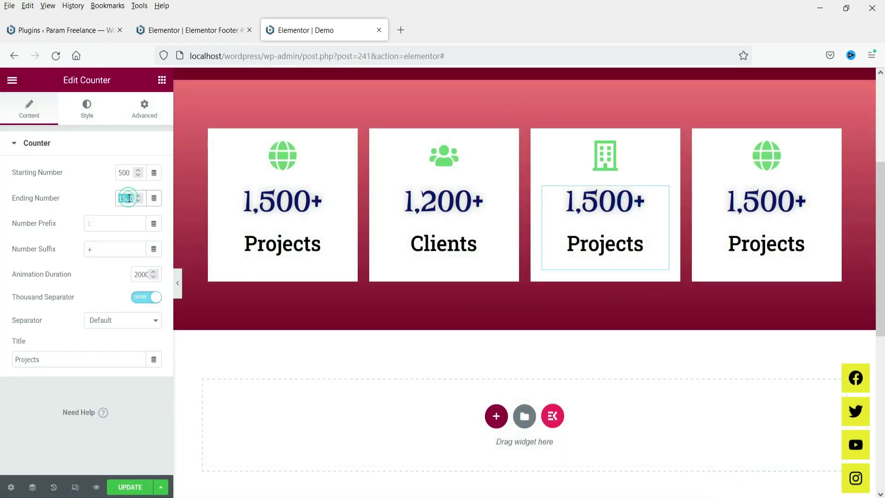
{"action": "type", "text": "5"}
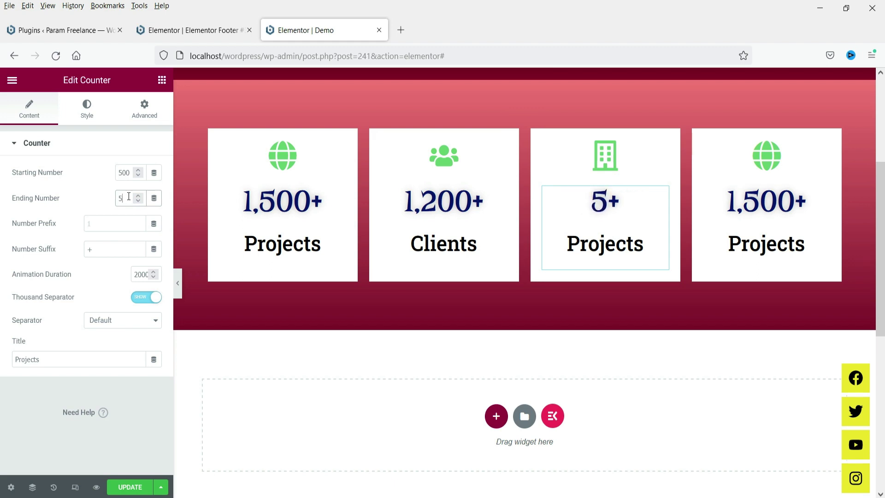
{"action": "double_click", "coordinate": [126, 174]}
{"action": "type", "text": "0"}
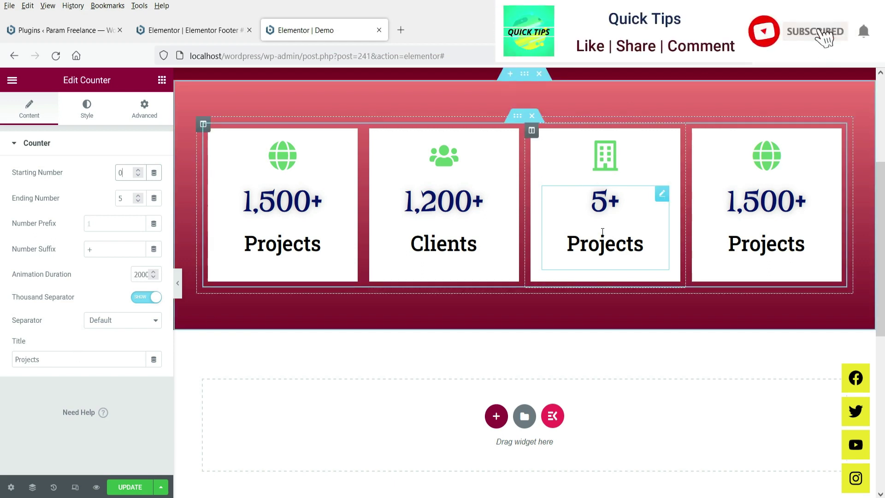
{"action": "left_click", "coordinate": [777, 156]}
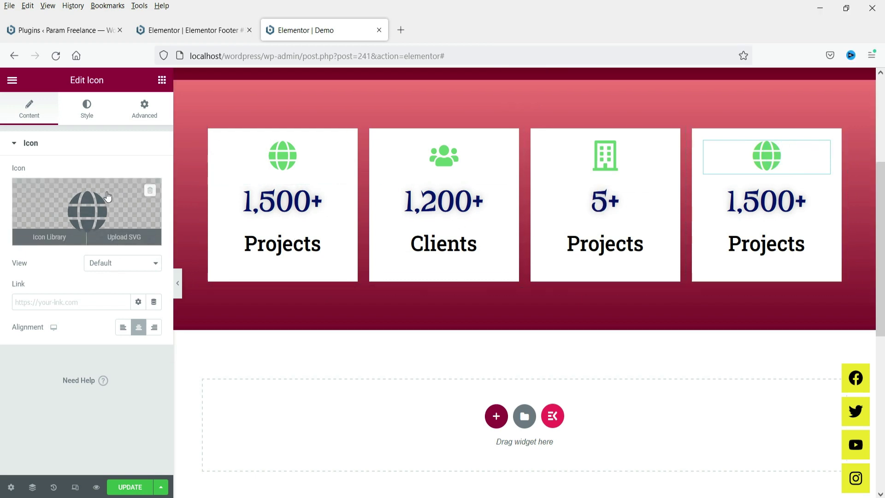
- Put the Award icon on the fourth card
{"action": "left_click", "coordinate": [42, 237]}
{"action": "type", "text": "award"}
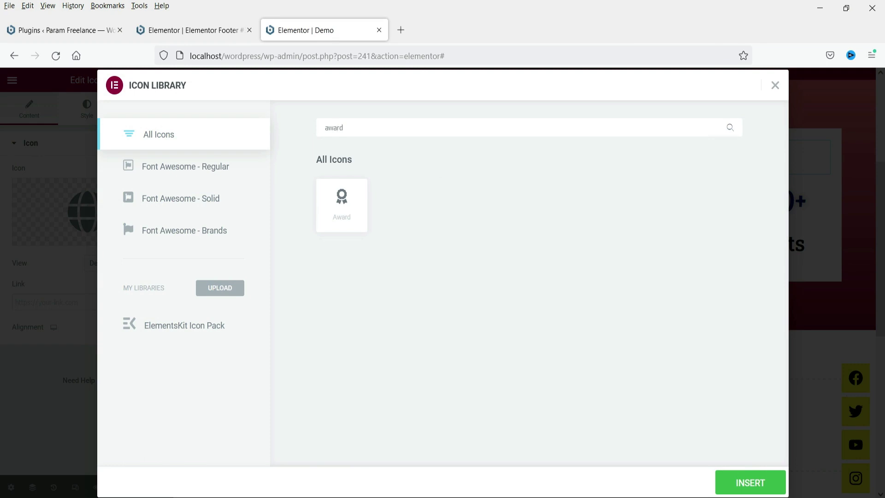
{"action": "left_click", "coordinate": [350, 201]}
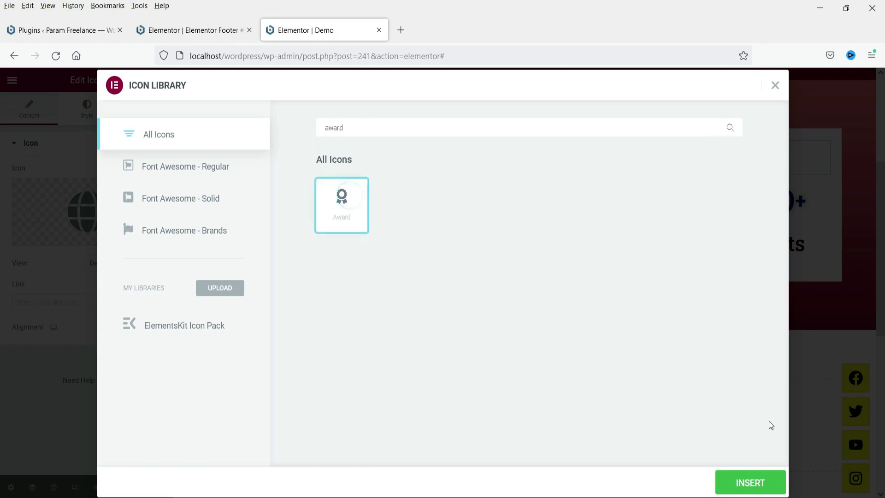
{"action": "left_click", "coordinate": [741, 482]}
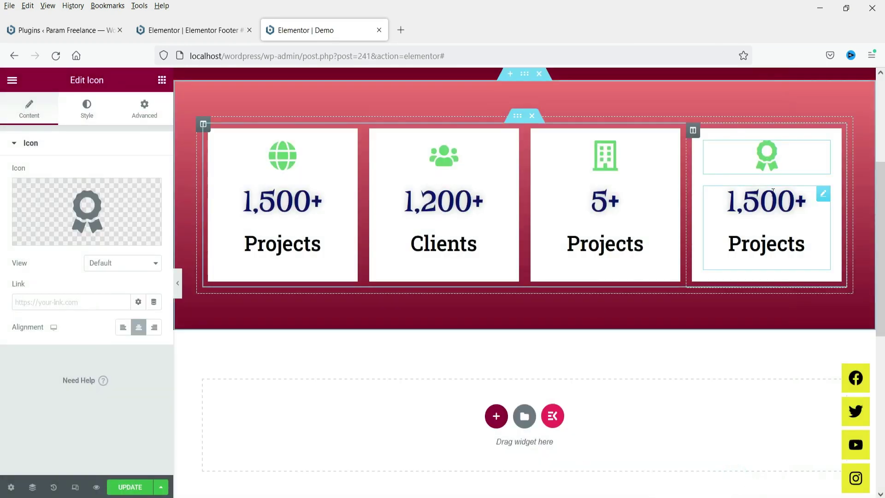
- Set the fourth counter to run from 0 to 10 with the title Awards
{"action": "left_click", "coordinate": [774, 191]}
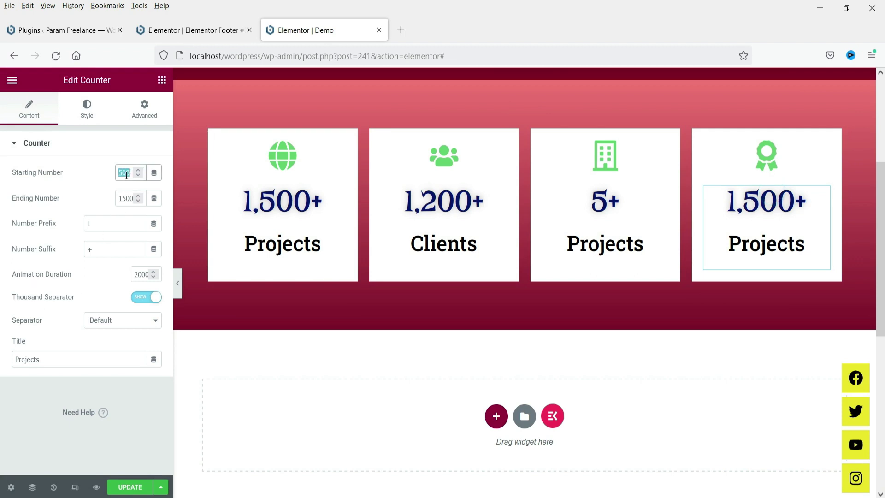
{"action": "type", "text": "0"}
{"action": "double_click", "coordinate": [119, 198]}
{"action": "type", "text": "10"}
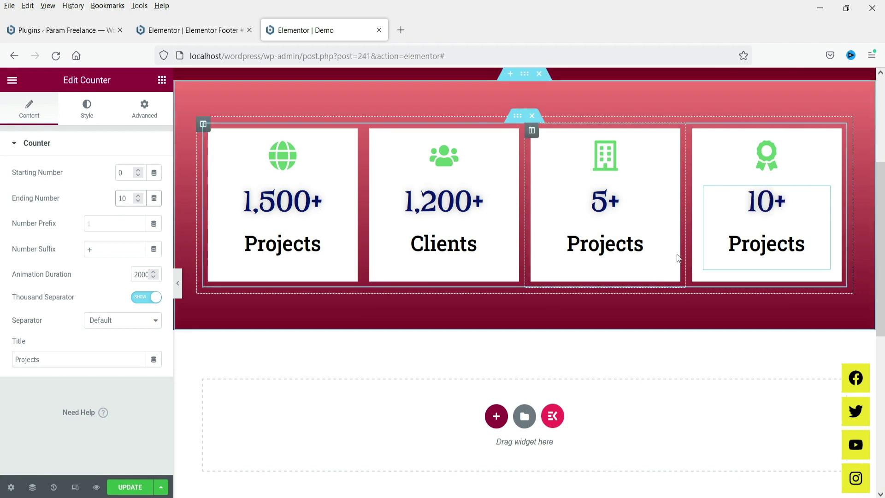
{"action": "left_click", "coordinate": [85, 360]}
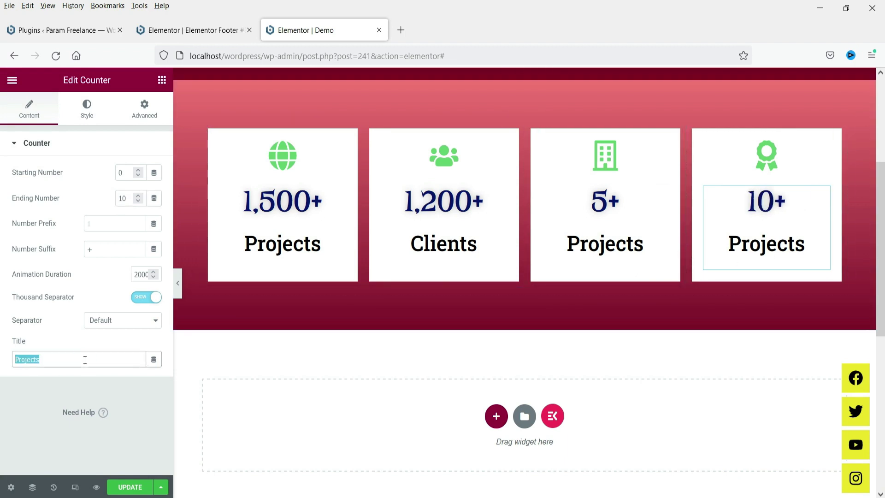
{"action": "type", "text": "Awards"}
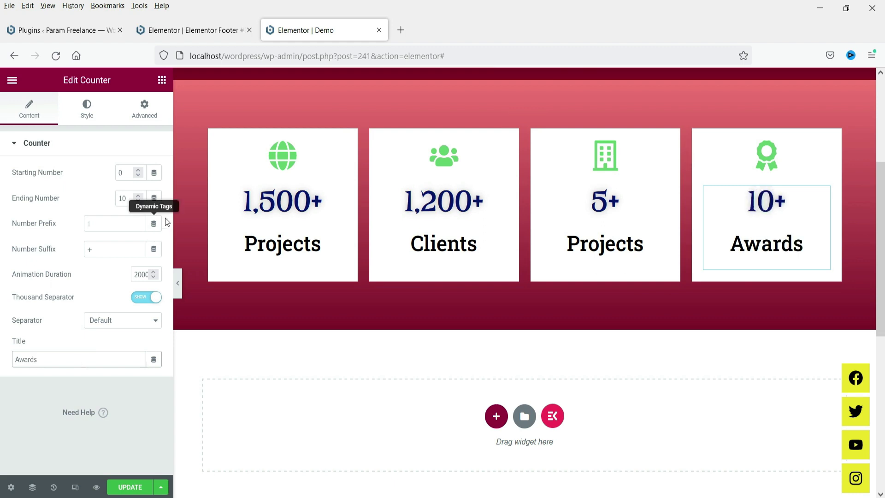
{"action": "left_click", "coordinate": [210, 132]}
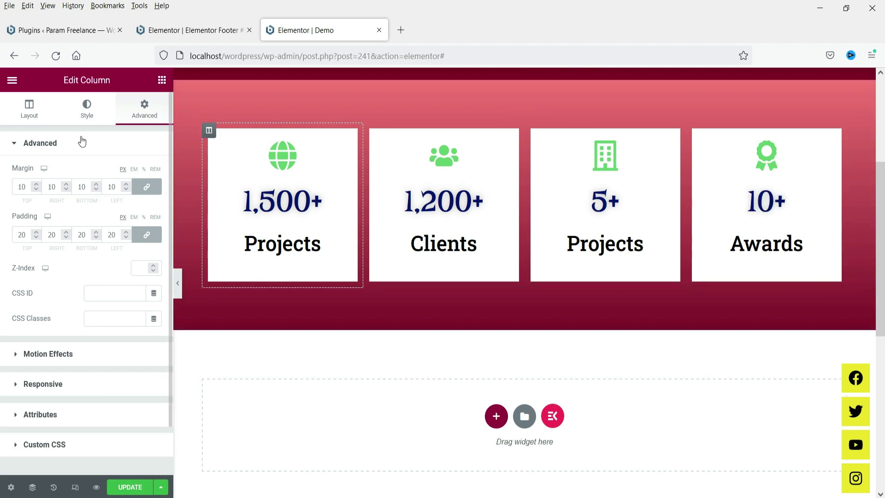
- Give the first card's column a 20 px border radius
{"action": "left_click", "coordinate": [209, 130]}
{"action": "scroll", "coordinate": [90, 288], "scroll_direction": "down", "scroll_amount": 2}
{"action": "scroll", "coordinate": [88, 254], "scroll_direction": "up", "scroll_amount": 2}
{"action": "left_click", "coordinate": [87, 110]}
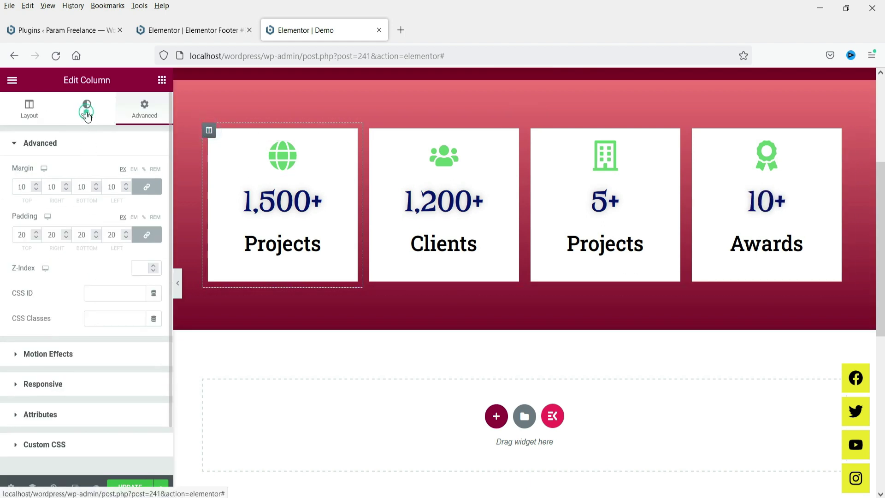
{"action": "scroll", "coordinate": [65, 364], "scroll_direction": "down", "scroll_amount": 3}
{"action": "left_click", "coordinate": [64, 362]}
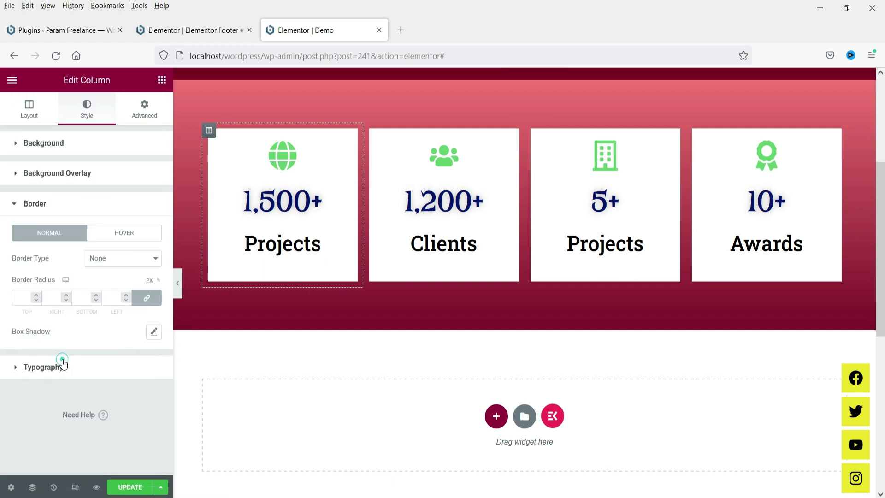
{"action": "type", "text": "20"}
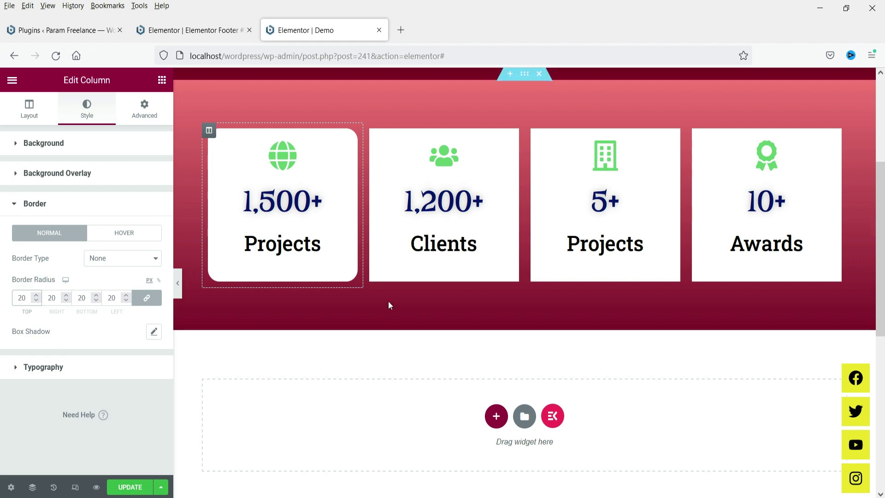
- Copy the first column and paste its style onto the second, third and Awards columns
{"action": "right_click", "coordinate": [210, 133]}
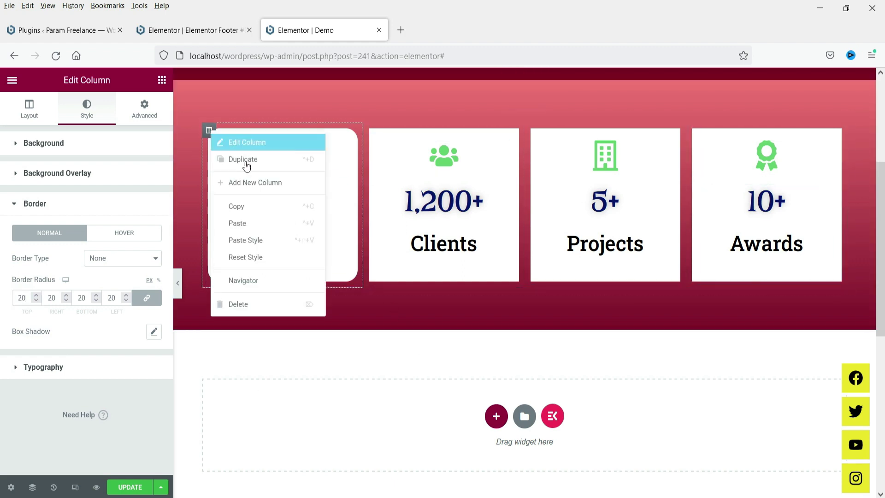
{"action": "left_click", "coordinate": [258, 207]}
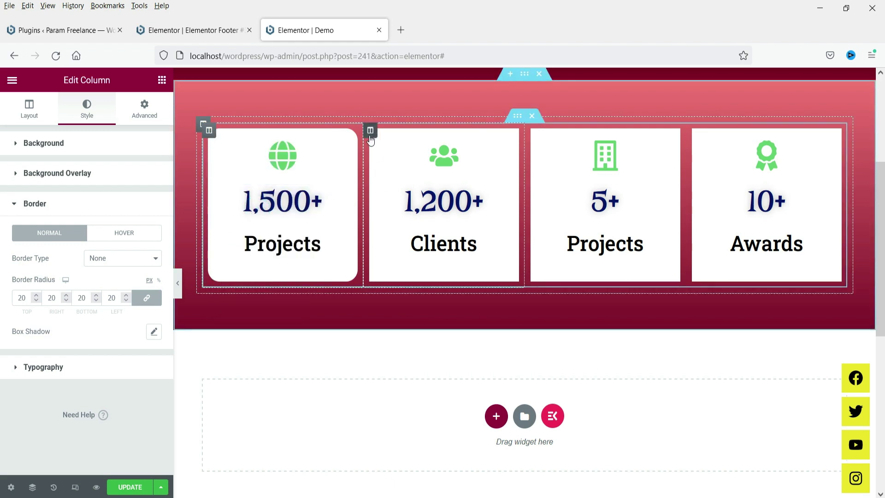
{"action": "right_click", "coordinate": [371, 132]}
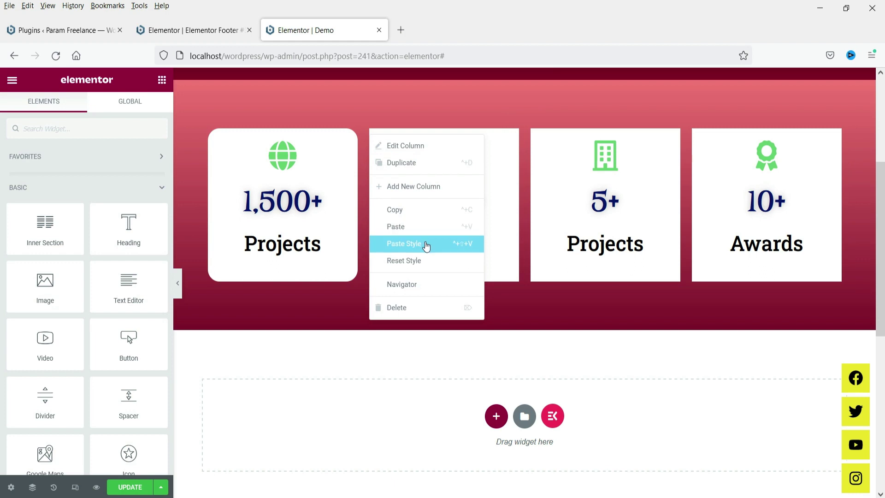
{"action": "left_click", "coordinate": [426, 244]}
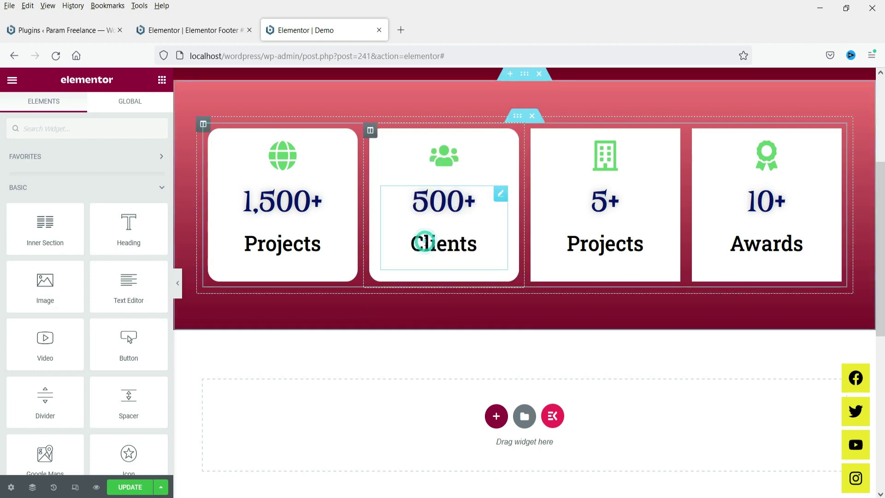
{"action": "right_click", "coordinate": [533, 131]}
{"action": "left_click", "coordinate": [588, 241]}
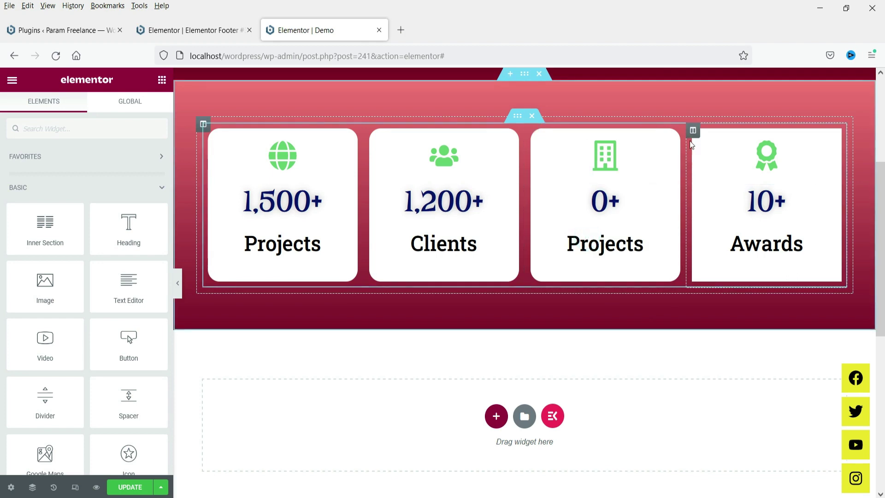
{"action": "right_click", "coordinate": [693, 132]}
{"action": "left_click", "coordinate": [727, 243]}
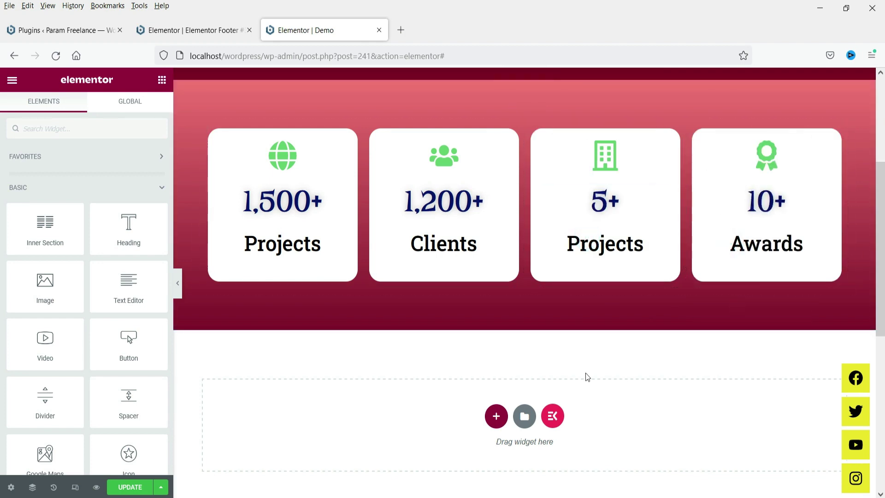
- Add a centred heading reading Milestones above the counter cards
{"action": "left_click_drag", "start_coordinate": [145, 231], "coordinate": [468, 134]}
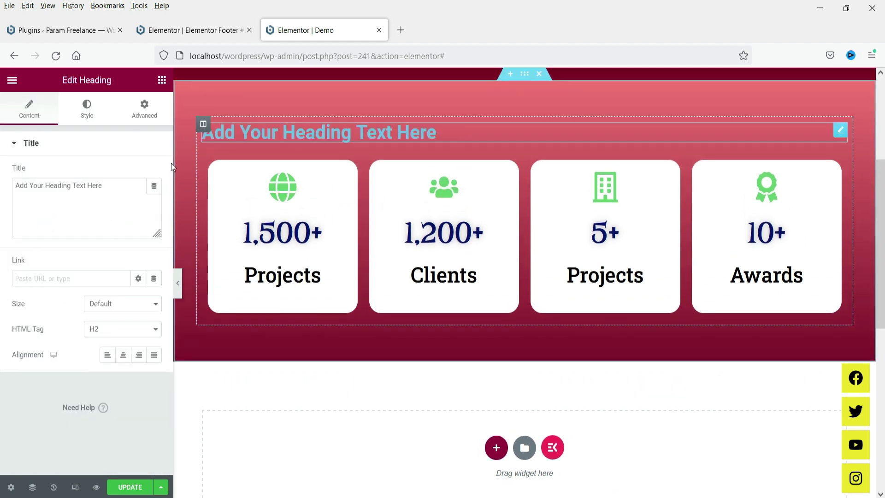
{"action": "triple_click", "coordinate": [50, 192]}
{"action": "type", "text": "Milestones"}
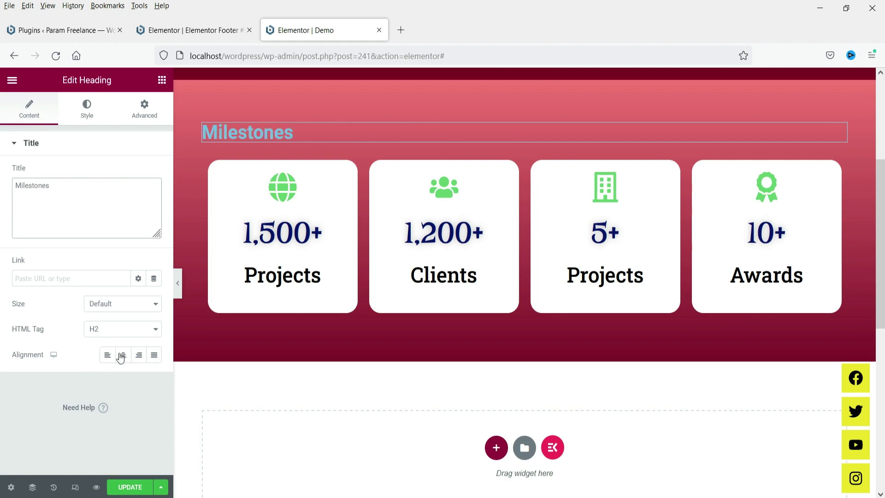
{"action": "left_click", "coordinate": [122, 355]}
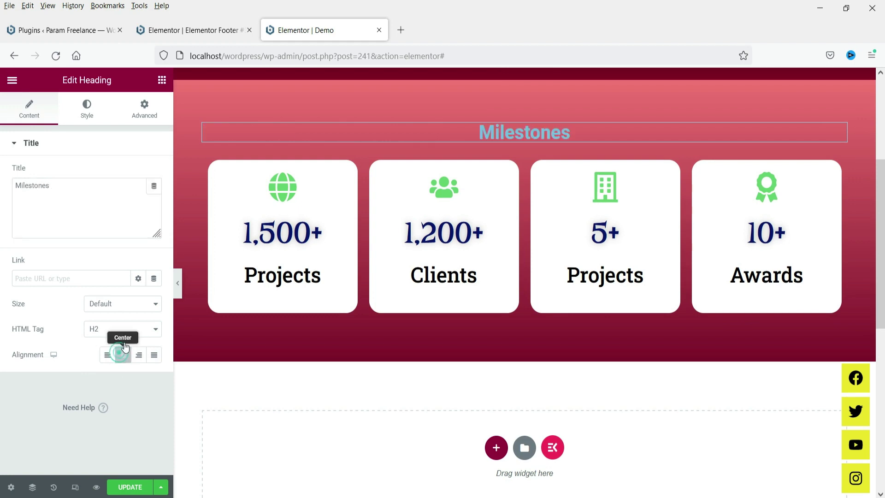
- Style the Milestones heading white in Righteous at size 47 and preview the page
{"action": "left_click", "coordinate": [87, 108]}
{"action": "left_click", "coordinate": [135, 178]}
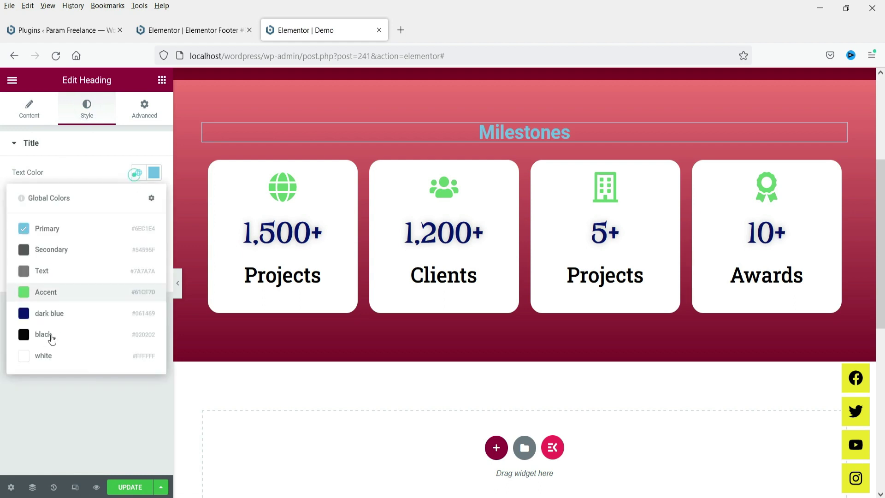
{"action": "left_click", "coordinate": [42, 357]}
{"action": "left_click", "coordinate": [154, 198]}
{"action": "left_click", "coordinate": [121, 255]}
{"action": "left_click", "coordinate": [121, 290]}
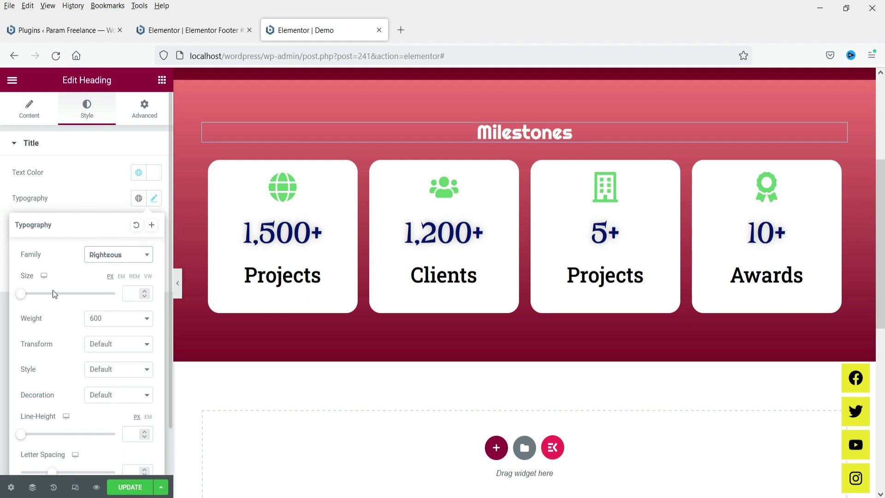
{"action": "left_click_drag", "start_coordinate": [22, 298], "coordinate": [45, 300]}
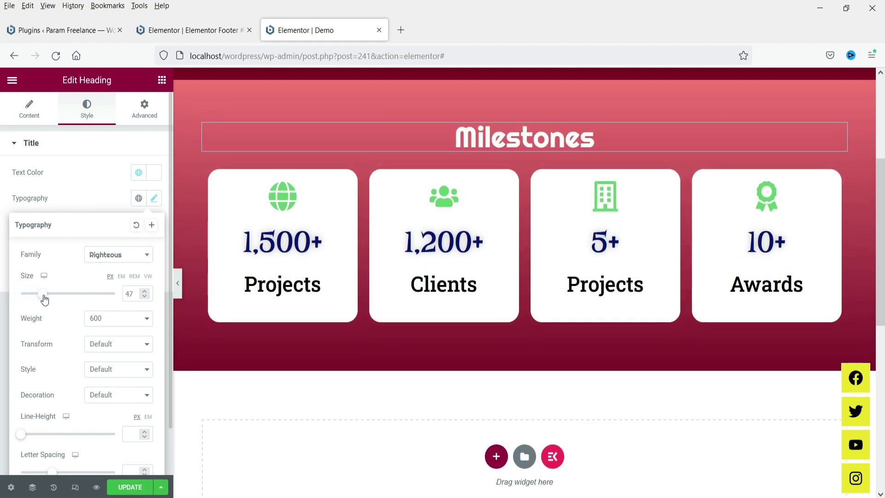
{"action": "left_click", "coordinate": [70, 190]}
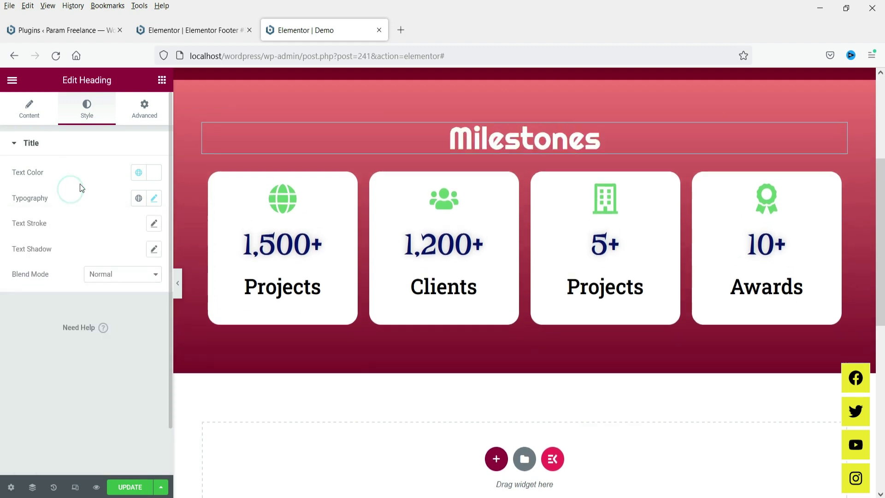
{"action": "left_click", "coordinate": [178, 285]}
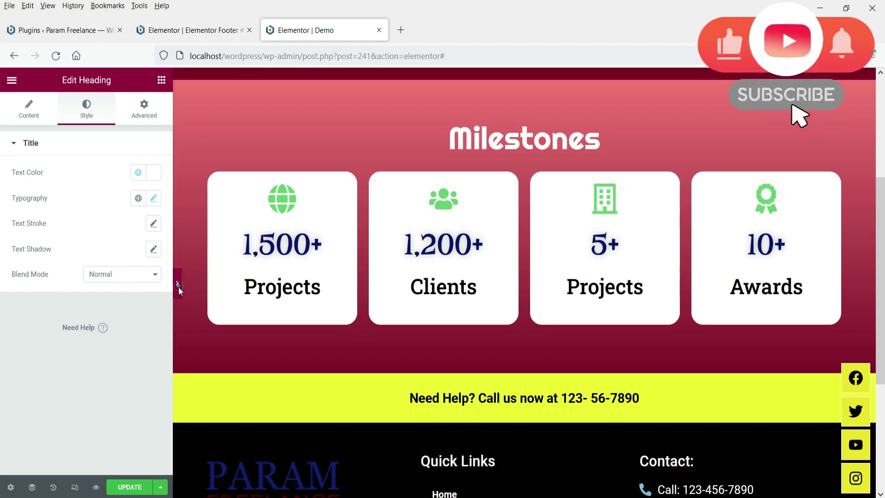
{"action": "left_click", "coordinate": [5, 286]}
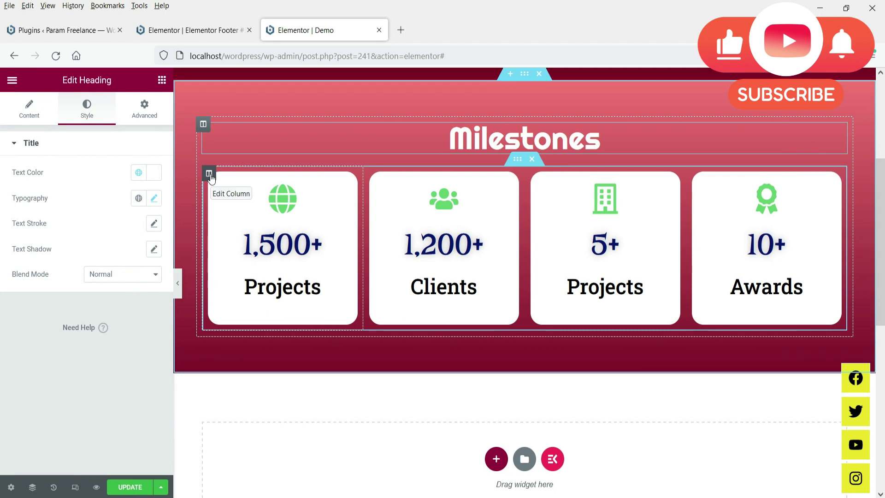
{"action": "left_click", "coordinate": [209, 174]}
- Set the first column's entrance animation to Fade In Up
{"action": "left_click", "coordinate": [147, 107]}
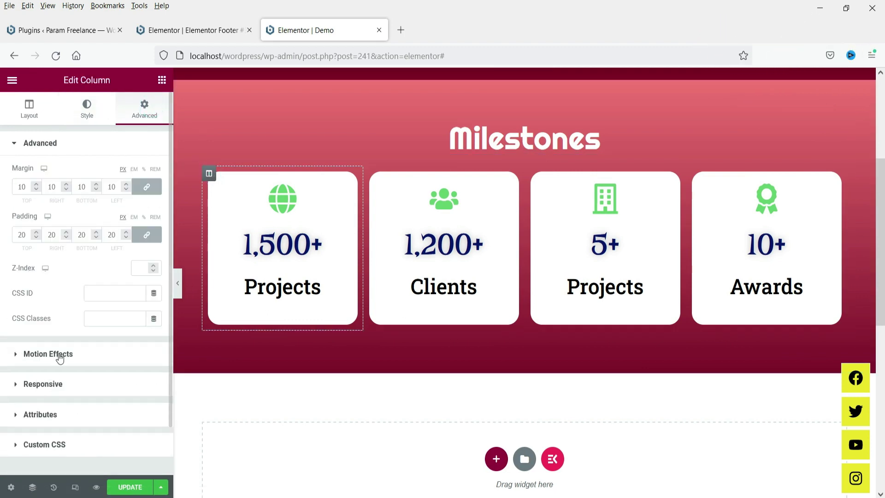
{"action": "left_click", "coordinate": [60, 355]}
{"action": "left_click", "coordinate": [57, 265]}
{"action": "scroll", "coordinate": [62, 383], "scroll_direction": "down", "scroll_amount": 3}
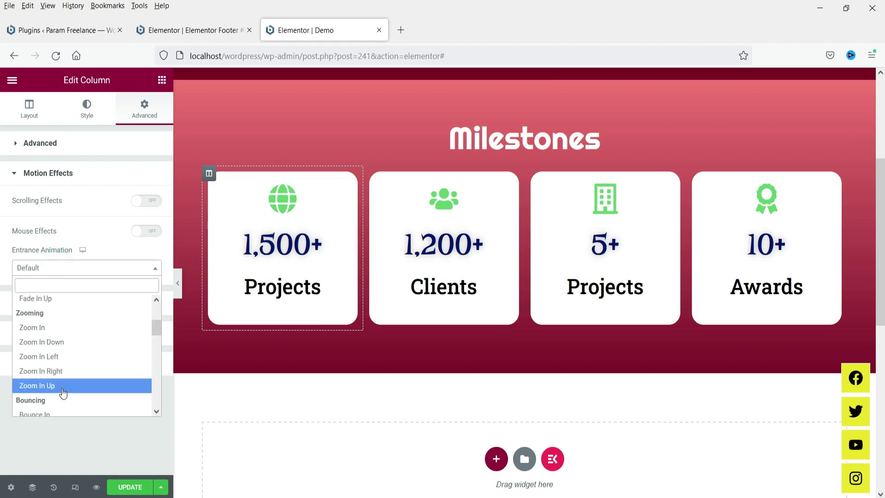
{"action": "scroll", "coordinate": [65, 389], "scroll_direction": "down", "scroll_amount": 1}
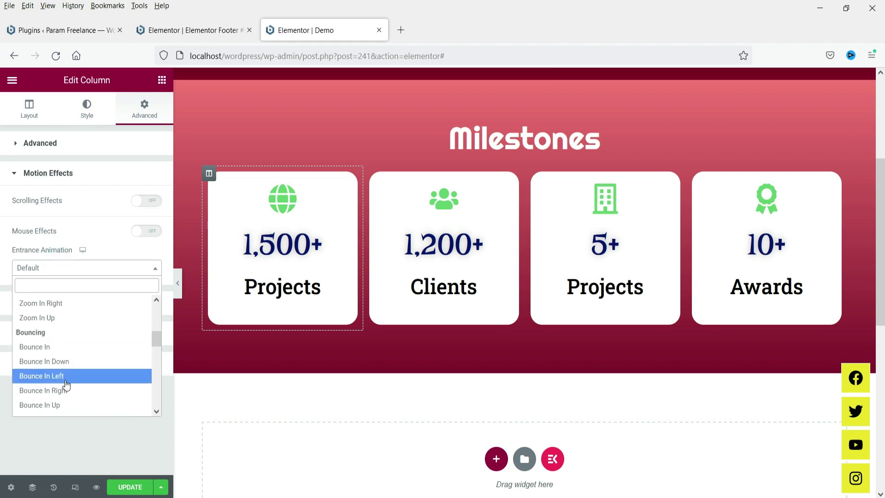
{"action": "scroll", "coordinate": [65, 383], "scroll_direction": "up", "scroll_amount": 3}
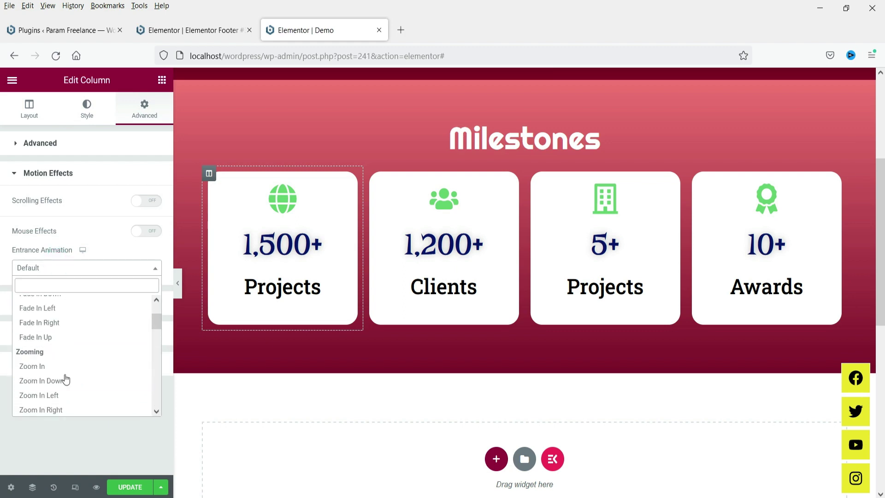
{"action": "left_click", "coordinate": [57, 338]}
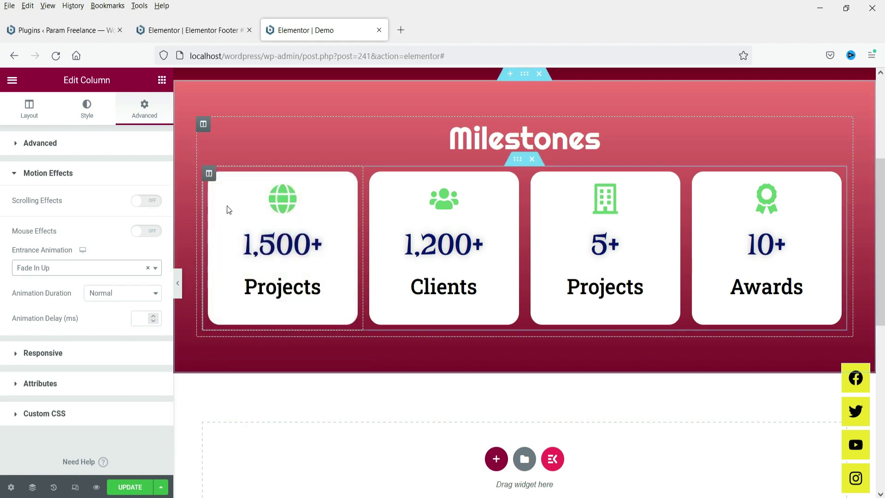
- Copy the first column and paste its style onto the Clients, third and Awards cards
{"action": "right_click", "coordinate": [213, 178]}
{"action": "left_click", "coordinate": [267, 251]}
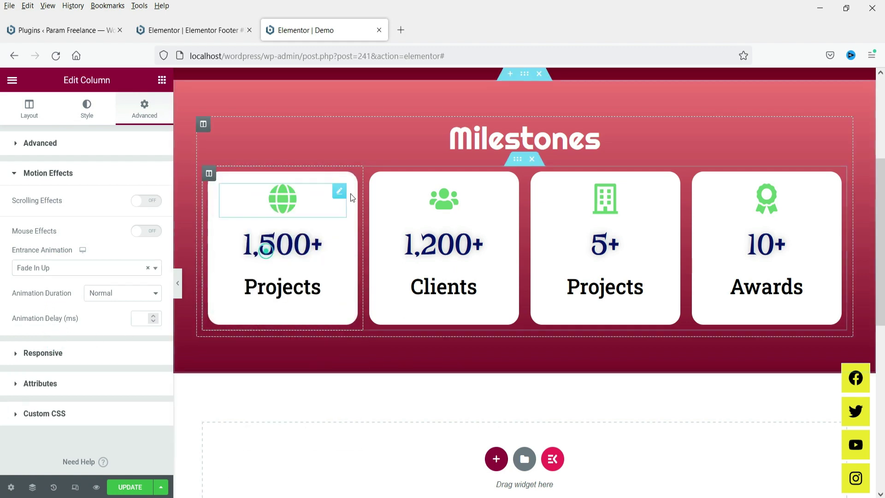
{"action": "right_click", "coordinate": [375, 178]}
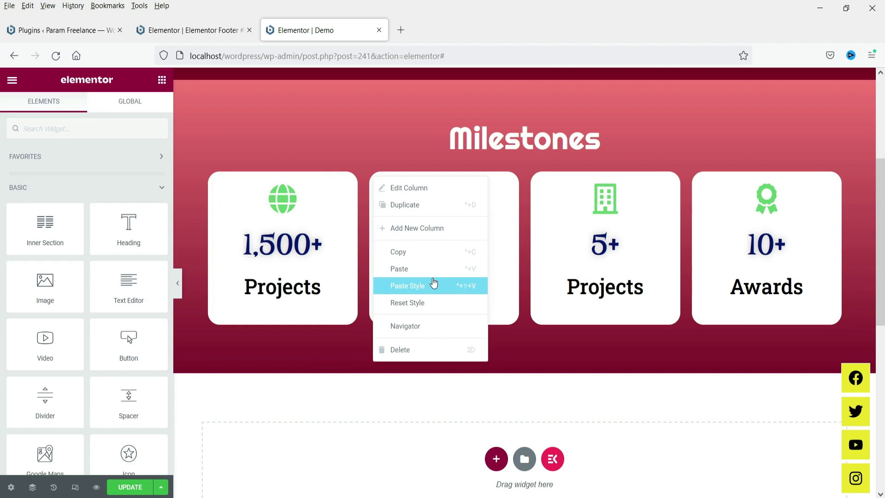
{"action": "left_click", "coordinate": [433, 285]}
{"action": "key", "text": "ctrl+shift+v"}
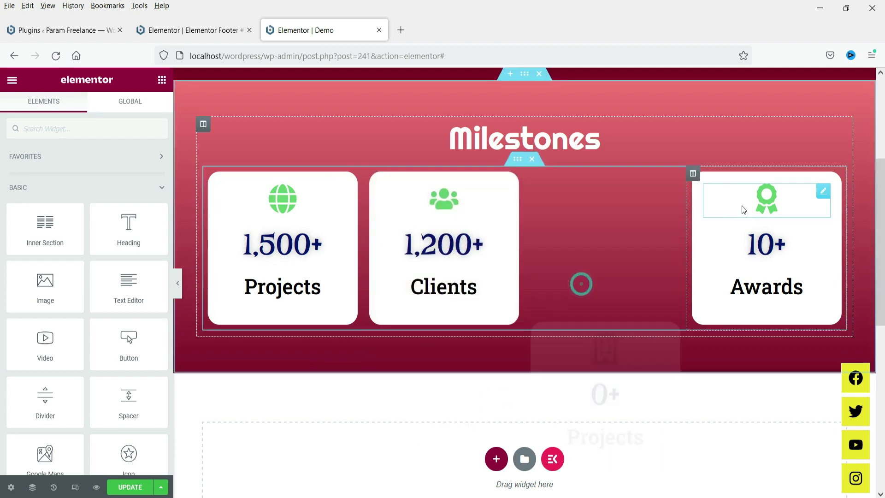
{"action": "right_click", "coordinate": [694, 176]}
{"action": "left_click", "coordinate": [734, 305]}
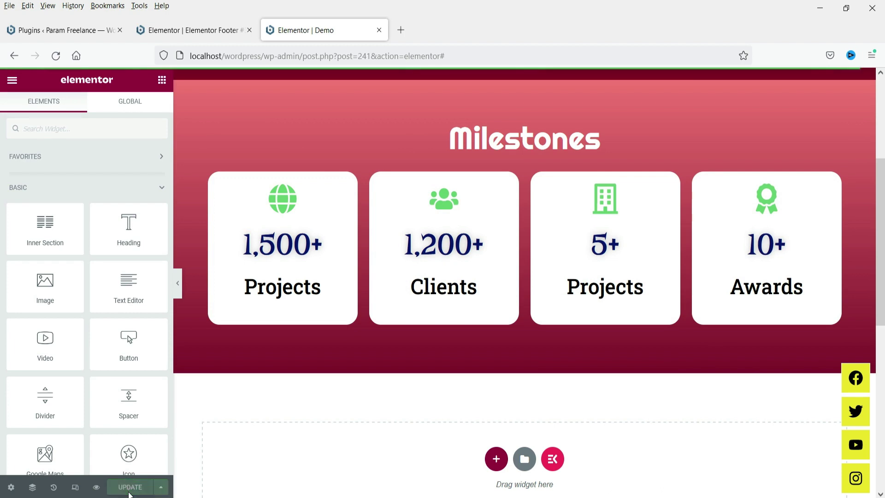
- Open the live Demo page in a new tab, reload to watch the counters, then return to the editor
{"action": "left_click", "coordinate": [12, 82]}
{"action": "right_click", "coordinate": [55, 268]}
{"action": "left_click", "coordinate": [88, 281]}
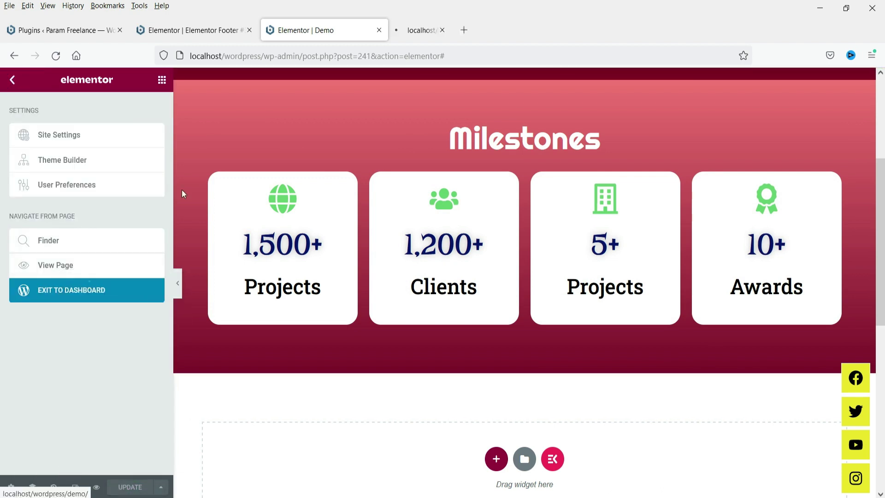
{"action": "left_click", "coordinate": [438, 29]}
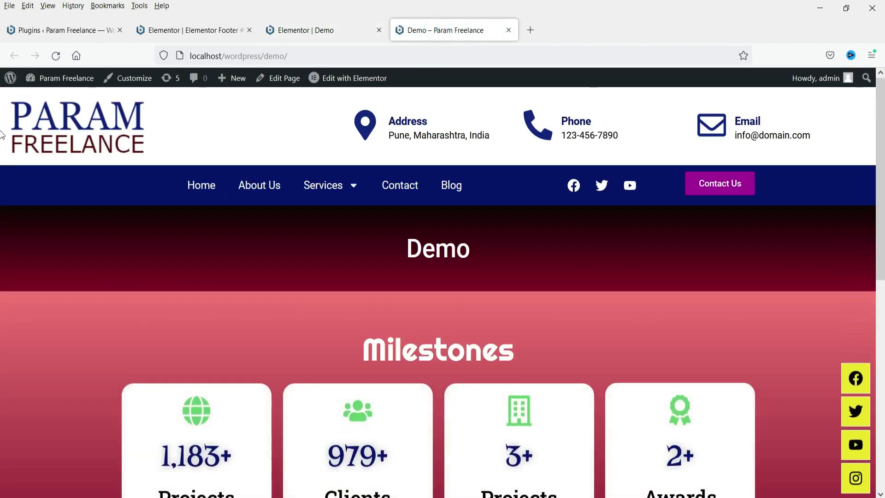
{"action": "scroll", "coordinate": [881, 127], "scroll_direction": "down", "scroll_amount": 4}
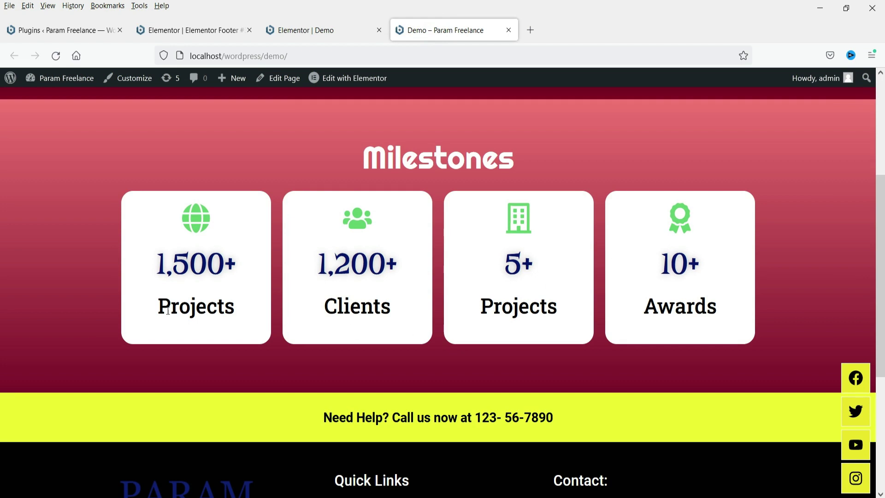
{"action": "left_click", "coordinate": [58, 54]}
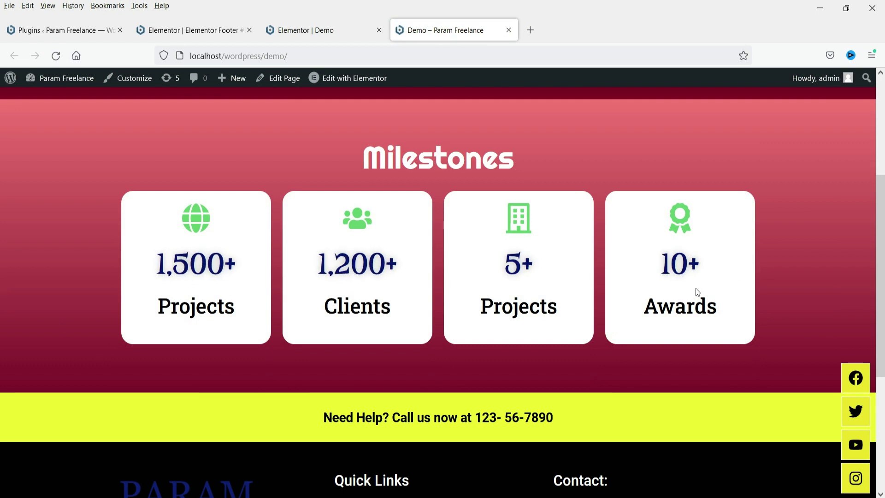
{"action": "scroll", "coordinate": [699, 291], "scroll_direction": "down", "scroll_amount": 3}
{"action": "scroll", "coordinate": [652, 263], "scroll_direction": "up", "scroll_amount": 4}
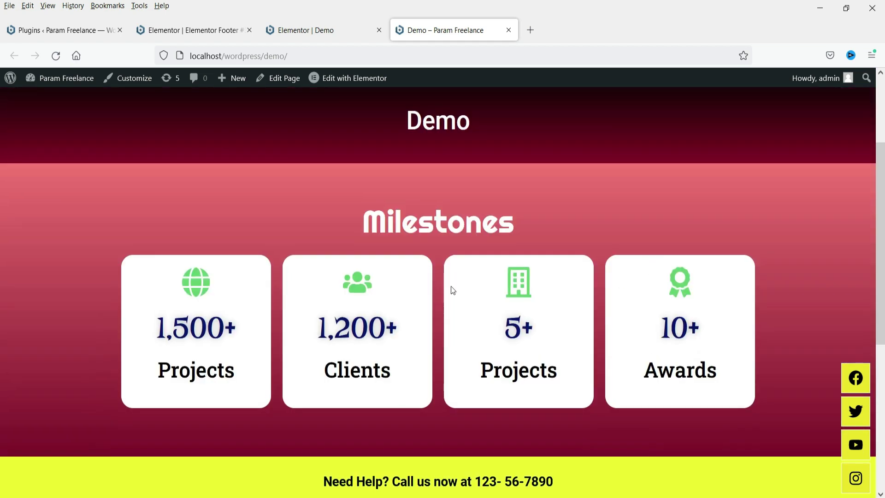
{"action": "left_click", "coordinate": [324, 30]}
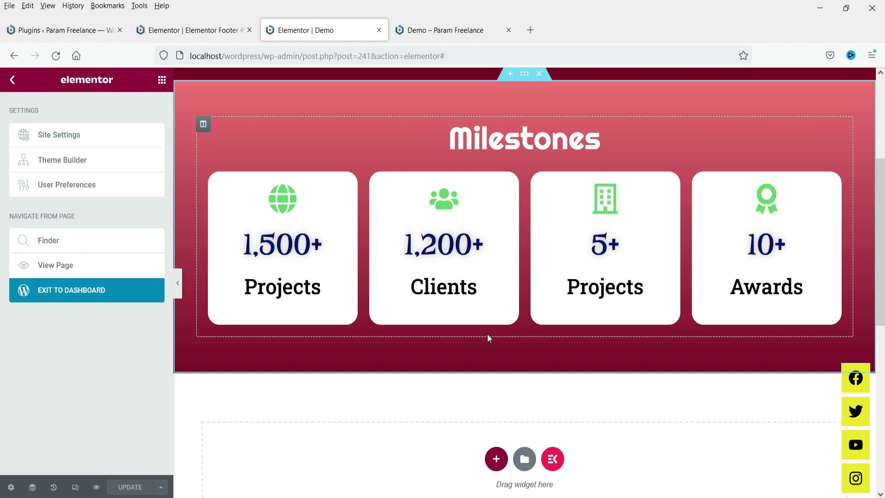
- Add a spacer below the four cards and a Counter widget beneath it
{"action": "left_click", "coordinate": [162, 81]}
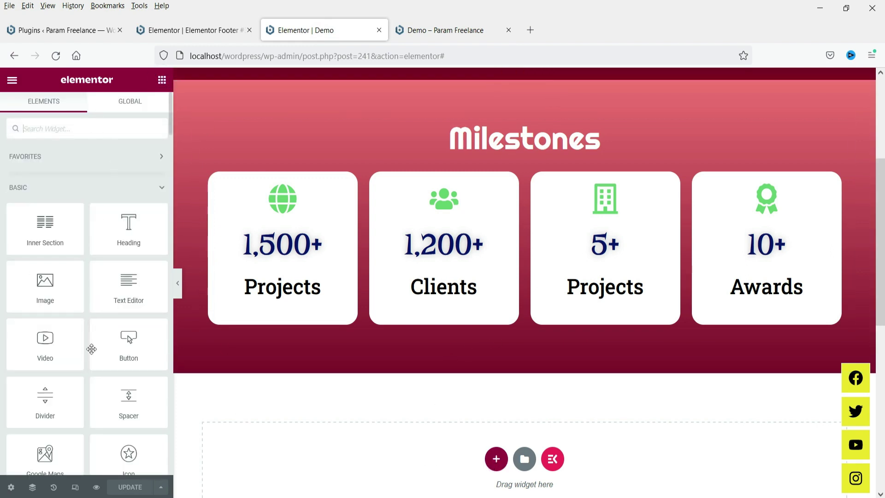
{"action": "left_click_drag", "start_coordinate": [125, 401], "coordinate": [518, 352]}
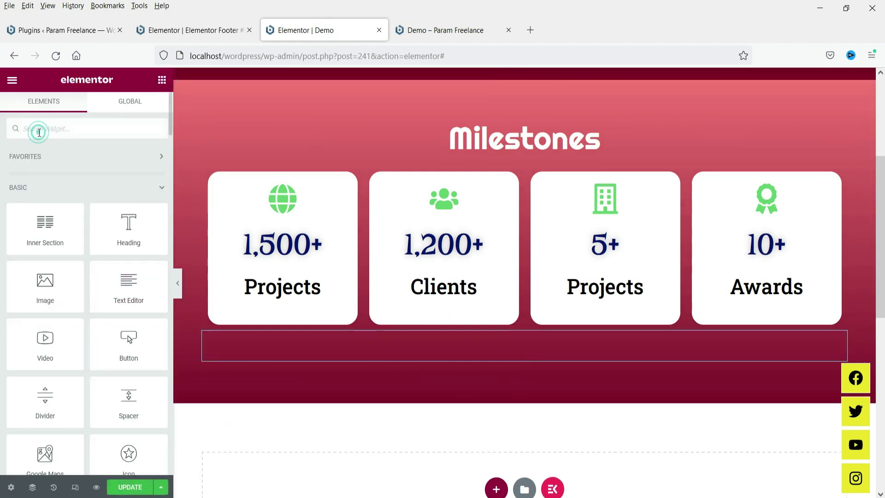
{"action": "type", "text": "coun"}
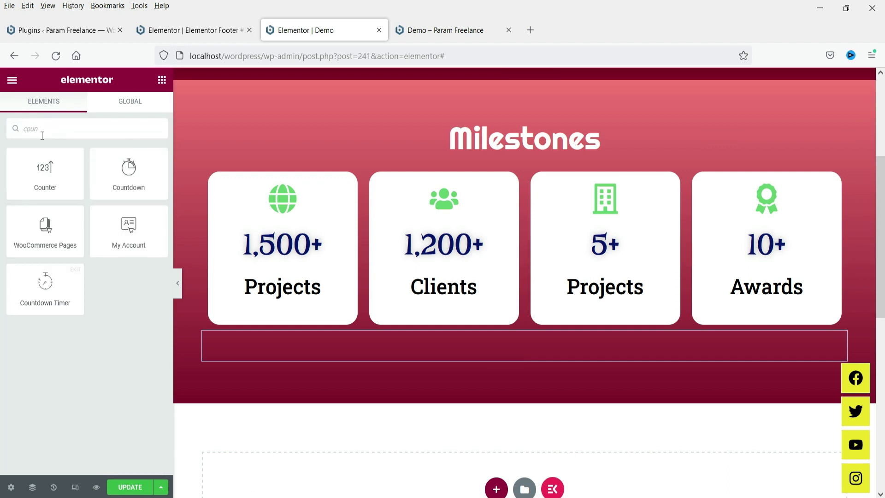
{"action": "left_click_drag", "start_coordinate": [45, 171], "coordinate": [519, 366]}
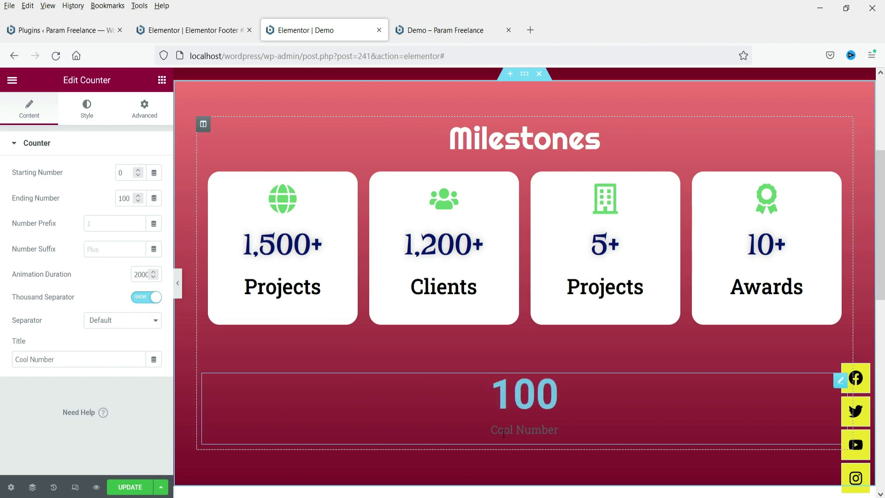
- Give the counter prefix 'We have Received ', ending number 10, suffix ' Awards This years', and no title
{"action": "scroll", "coordinate": [503, 433], "scroll_direction": "down", "scroll_amount": 3}
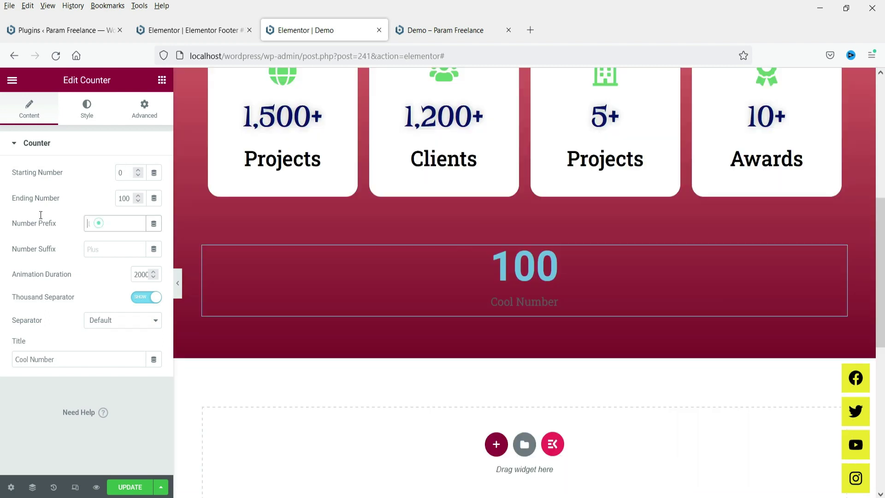
{"action": "type", "text": "We have Received"}
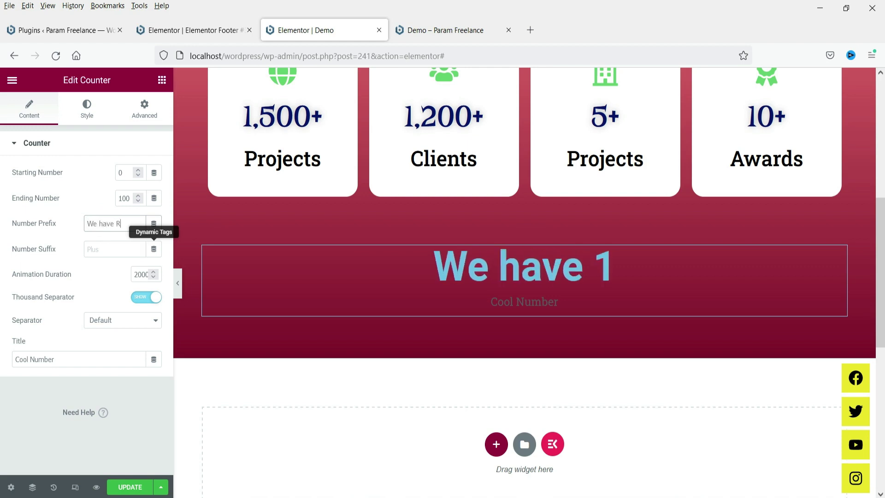
{"action": "left_click", "coordinate": [128, 199]}
{"action": "key", "text": "BackSpace"}
{"action": "left_click", "coordinate": [115, 249]}
{"action": "type", "text": "Awards This years"}
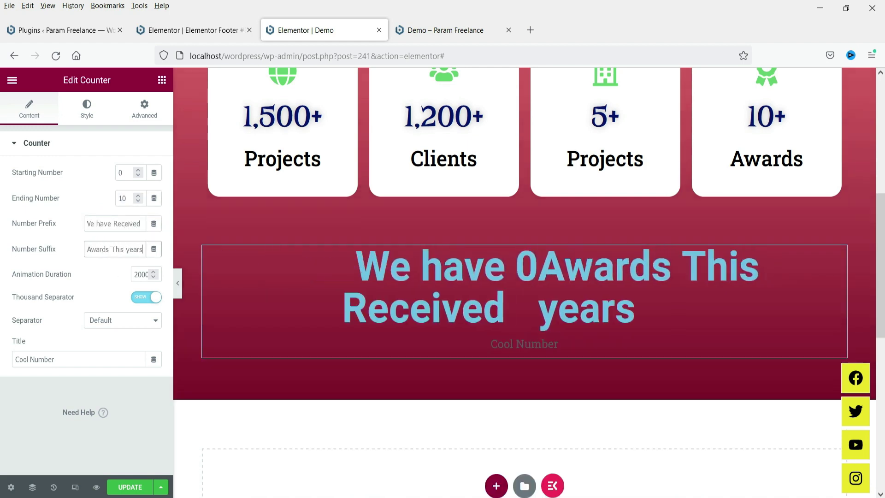
{"action": "left_click", "coordinate": [88, 249]}
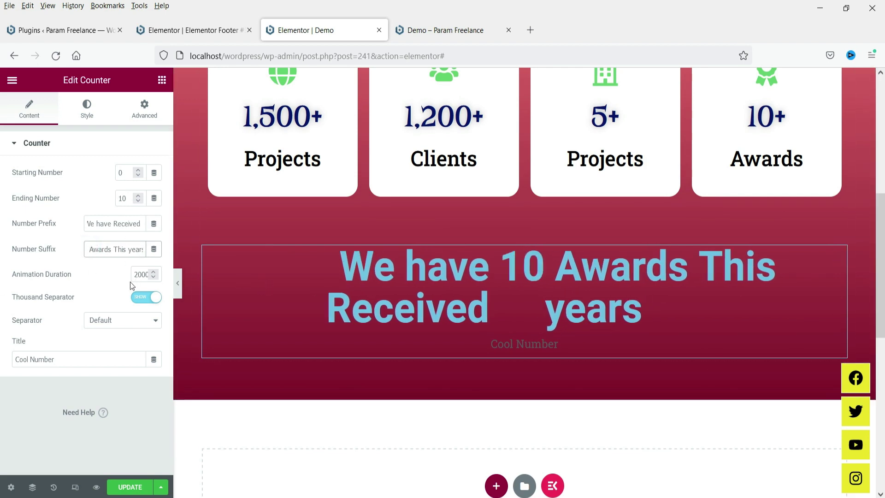
{"action": "triple_click", "coordinate": [83, 359]}
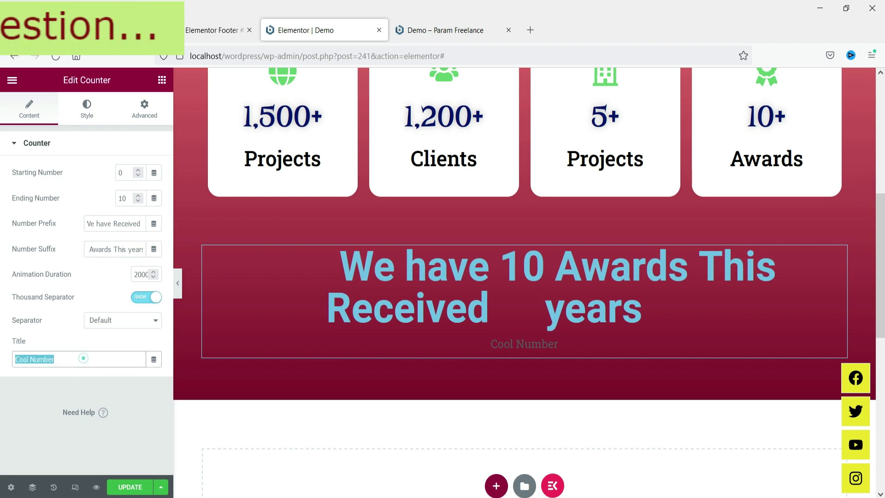
{"action": "key", "text": "BackSpace"}
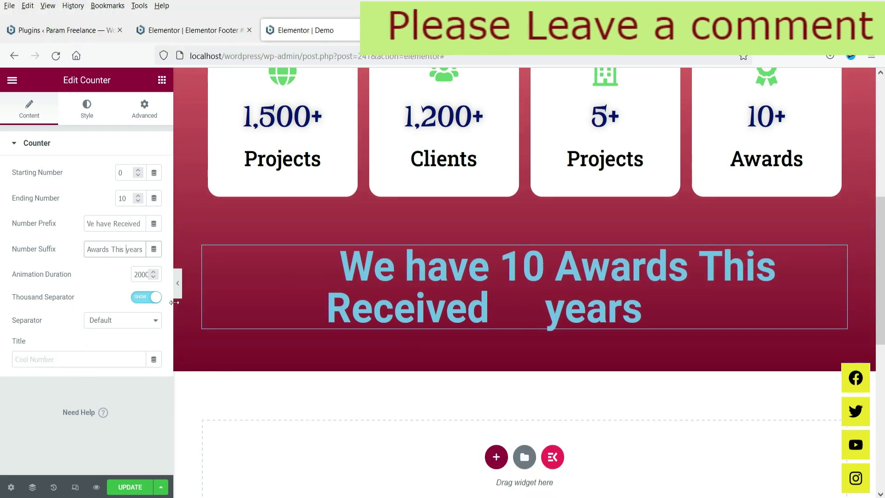
{"action": "left_click", "coordinate": [87, 110]}
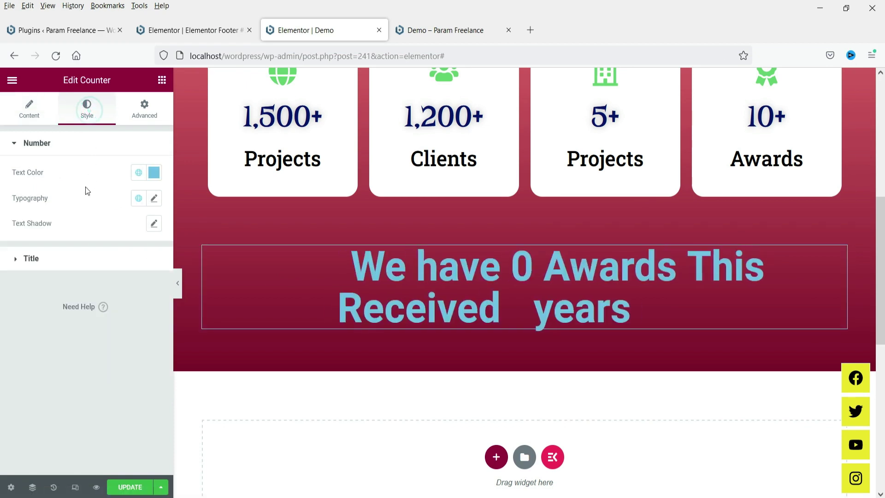
- Make the counter number text white and enlarge it to about 42 px
{"action": "left_click", "coordinate": [138, 173]}
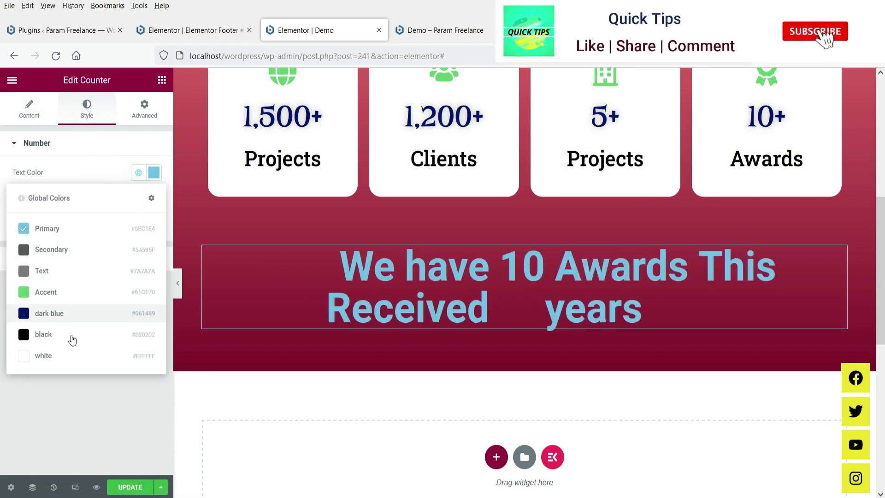
{"action": "left_click", "coordinate": [52, 355]}
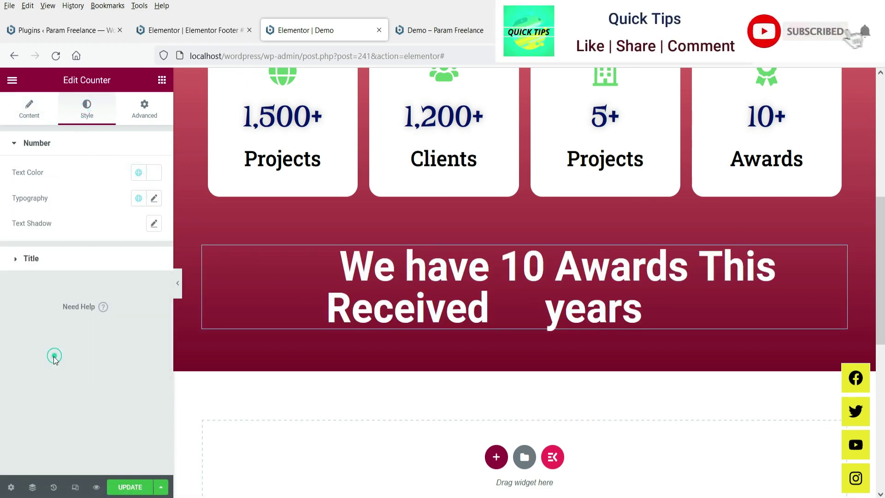
{"action": "left_click", "coordinate": [155, 198]}
{"action": "left_click", "coordinate": [22, 295]}
{"action": "left_click_drag", "start_coordinate": [30, 300], "coordinate": [40, 300]}
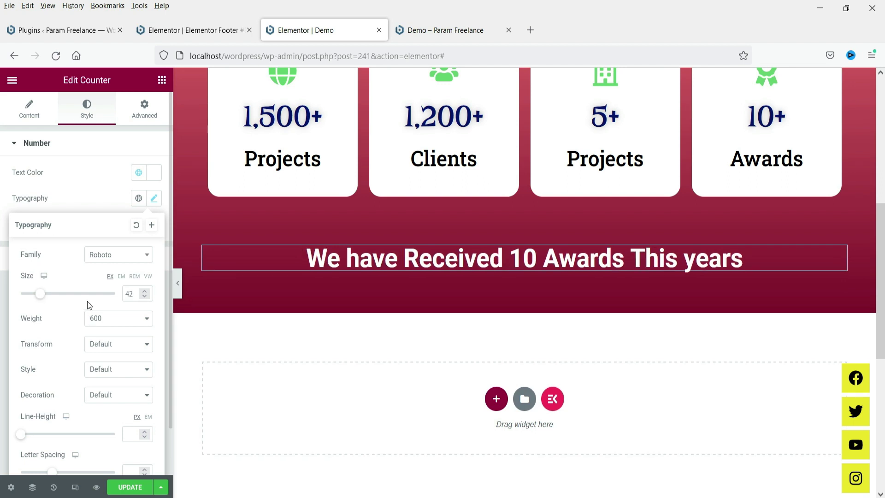
{"action": "left_click", "coordinate": [82, 185]}
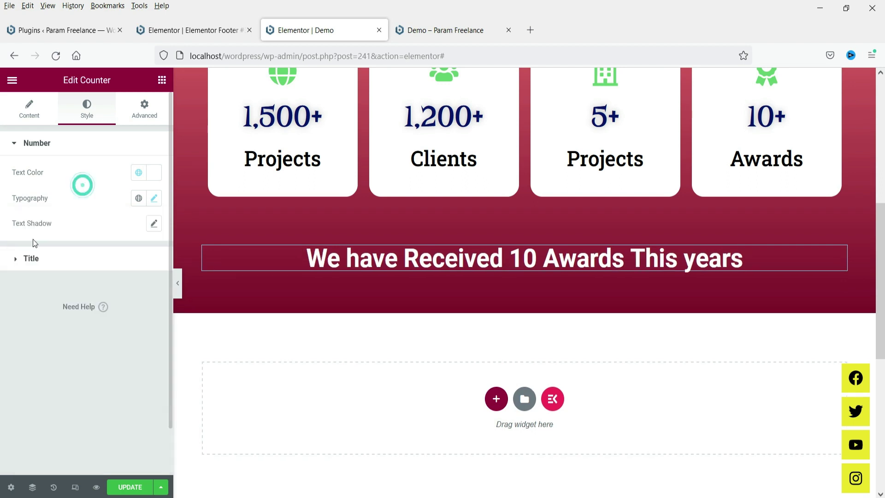
- Set the counter's title to Awards
{"action": "left_click", "coordinate": [34, 258]}
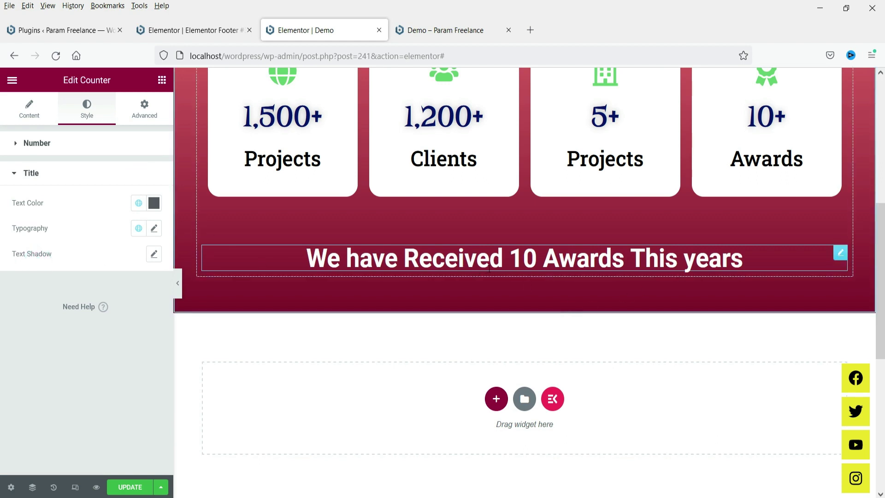
{"action": "left_click", "coordinate": [41, 121]}
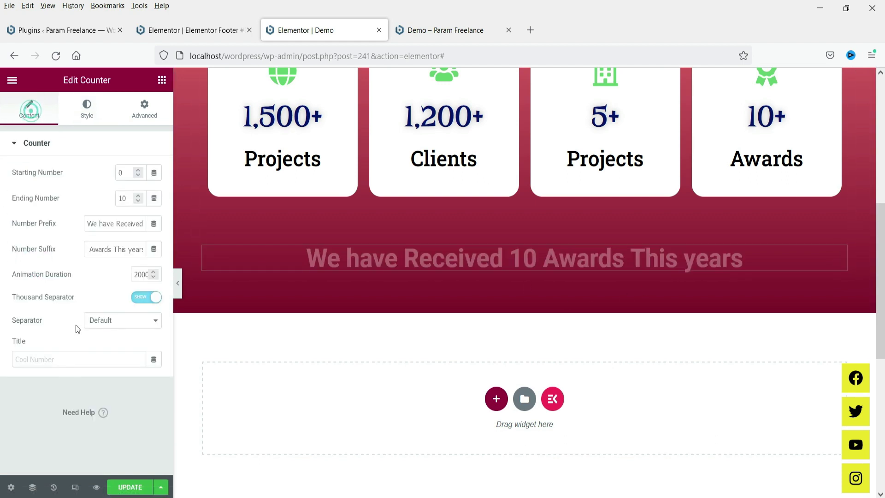
{"action": "left_click", "coordinate": [60, 359]}
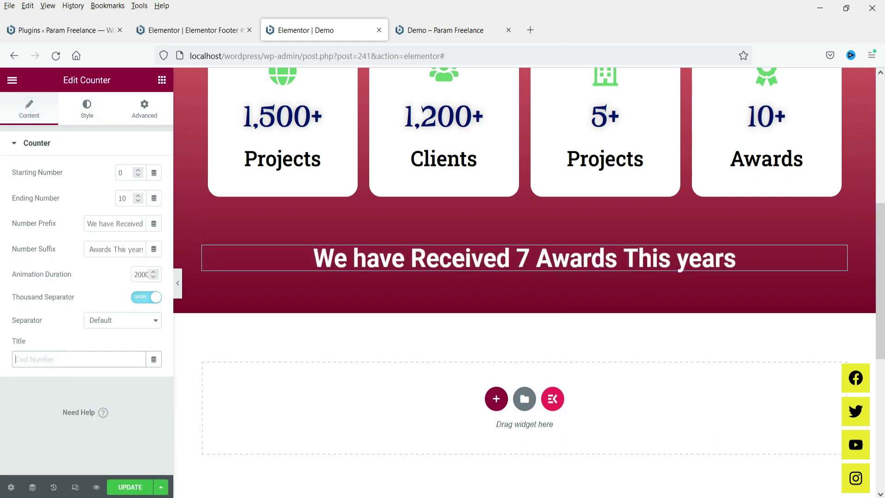
{"action": "type", "text": "Awards"}
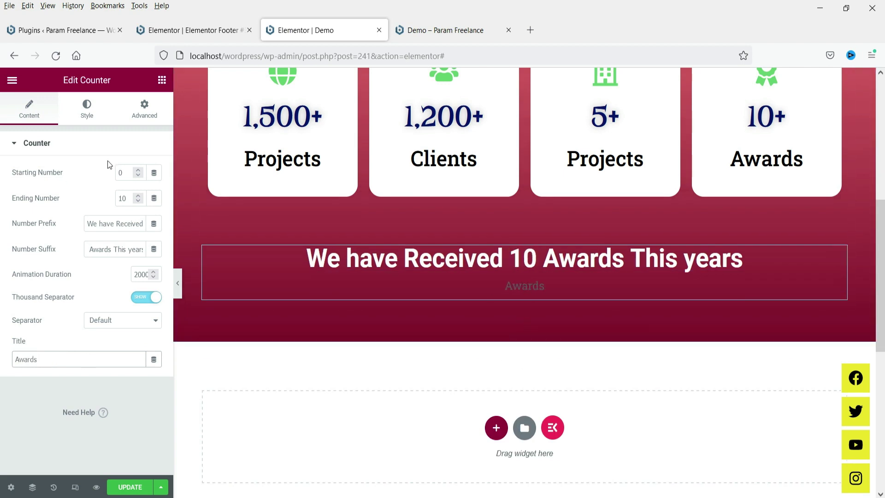
- Colour the Awards title yellow and update the page
{"action": "left_click", "coordinate": [85, 110]}
{"action": "left_click", "coordinate": [58, 257]}
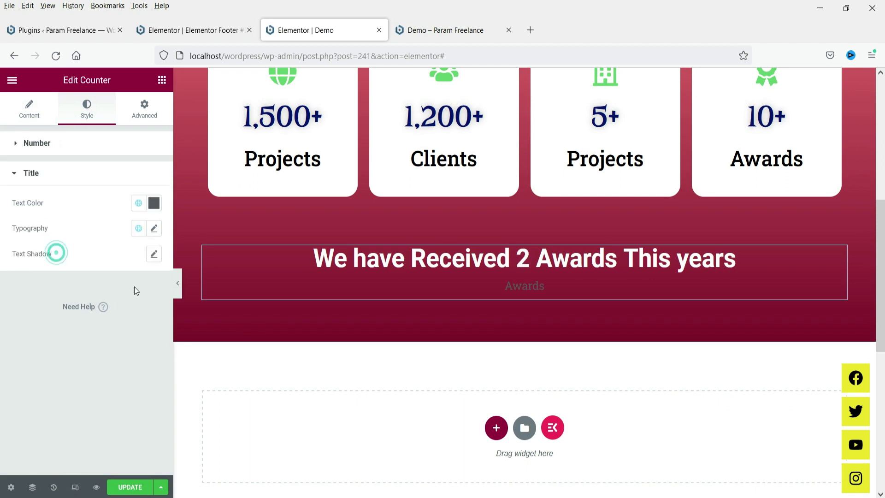
{"action": "left_click", "coordinate": [154, 207]}
{"action": "left_click", "coordinate": [41, 358]}
{"action": "left_click", "coordinate": [130, 278]}
{"action": "left_click", "coordinate": [114, 177]}
{"action": "left_click", "coordinate": [114, 177]}
{"action": "left_click", "coordinate": [157, 228]}
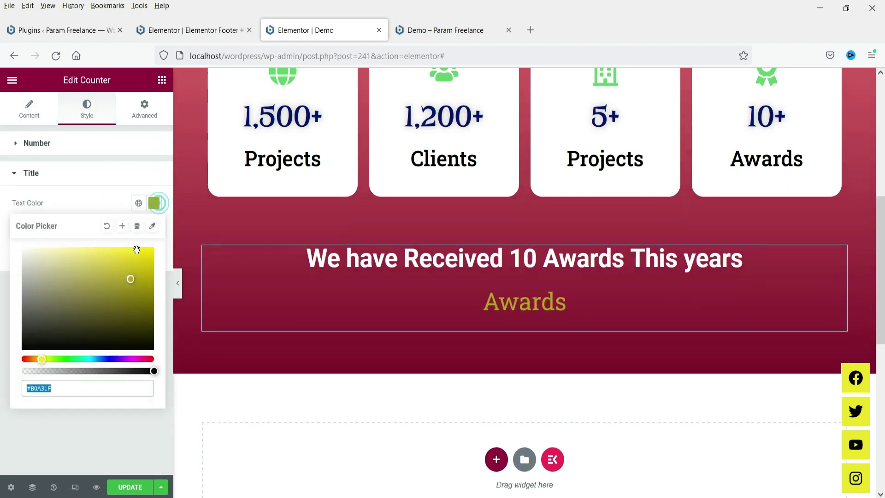
{"action": "left_click", "coordinate": [89, 197]}
{"action": "left_click", "coordinate": [31, 173]}
{"action": "left_click", "coordinate": [129, 488]}
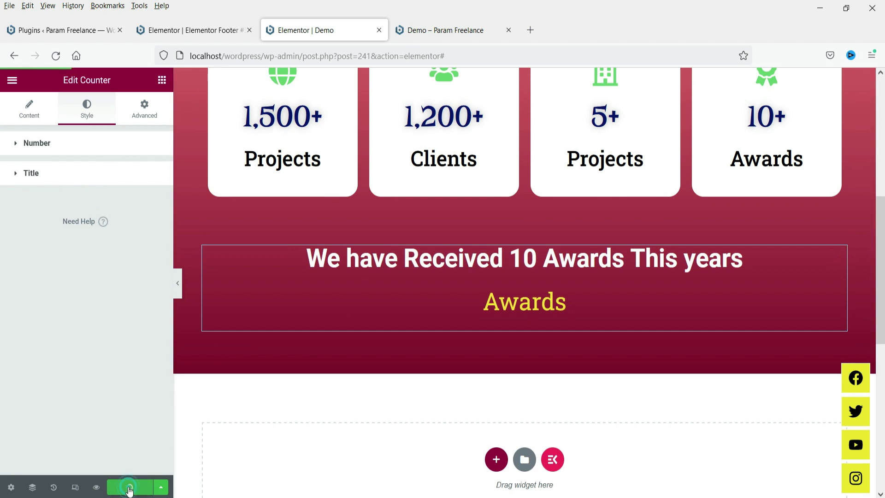
- Reload the live Demo page and check the 'We have Received 10 Awards This years' counter below Milestones
{"action": "left_click", "coordinate": [443, 30]}
{"action": "key", "text": "F5"}
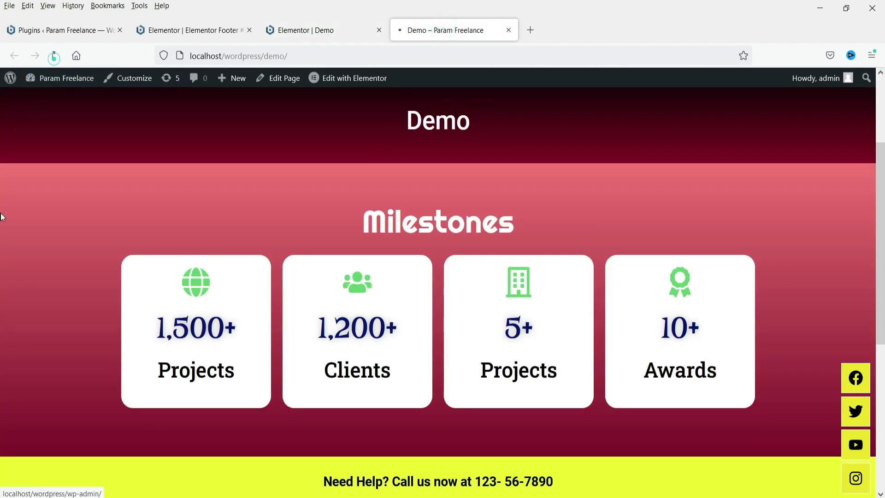
{"action": "scroll", "coordinate": [2, 220], "scroll_direction": "down", "scroll_amount": 2}
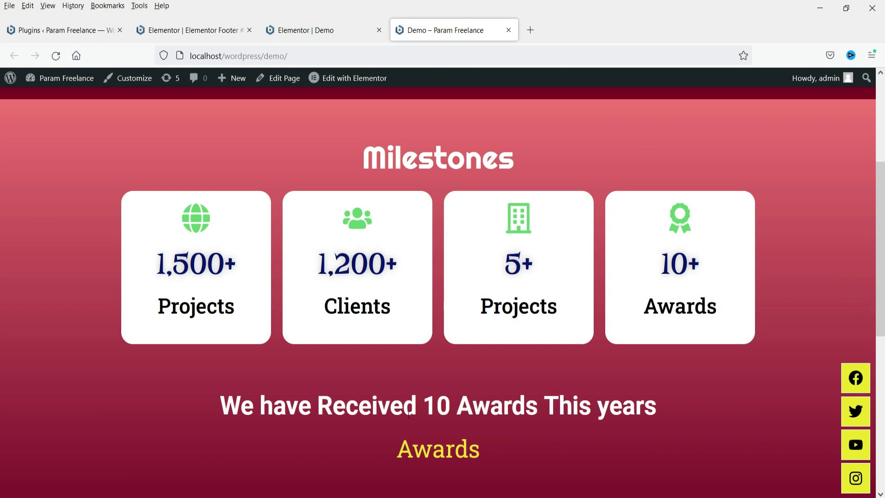
{"action": "left_click_drag", "start_coordinate": [422, 409], "coordinate": [176, 411]}
{"action": "left_click", "coordinate": [461, 411]}
{"action": "left_click_drag", "start_coordinate": [459, 408], "coordinate": [726, 405]}
{"action": "left_click", "coordinate": [695, 422]}
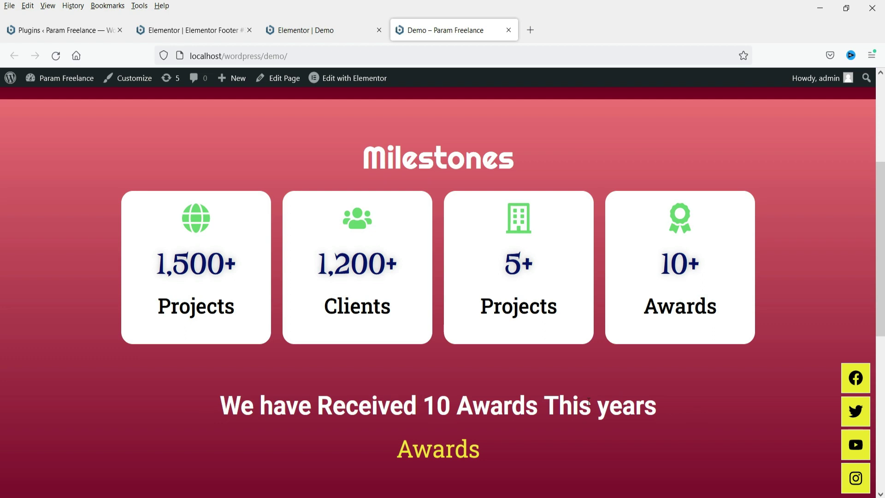